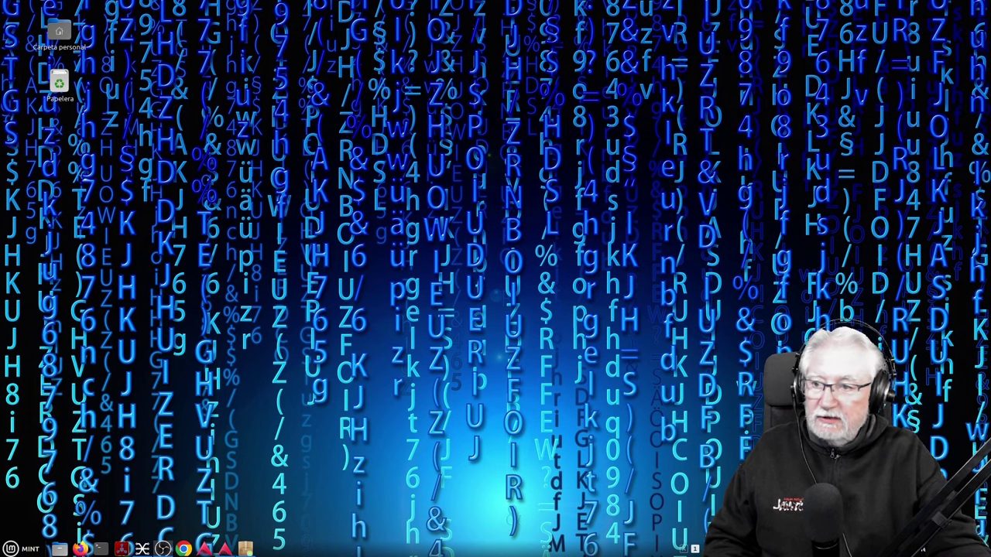
- Search the software manager for samplv1 and examine the details of the Samplv1 and Samplv1-lv2 packages
click(245, 549)
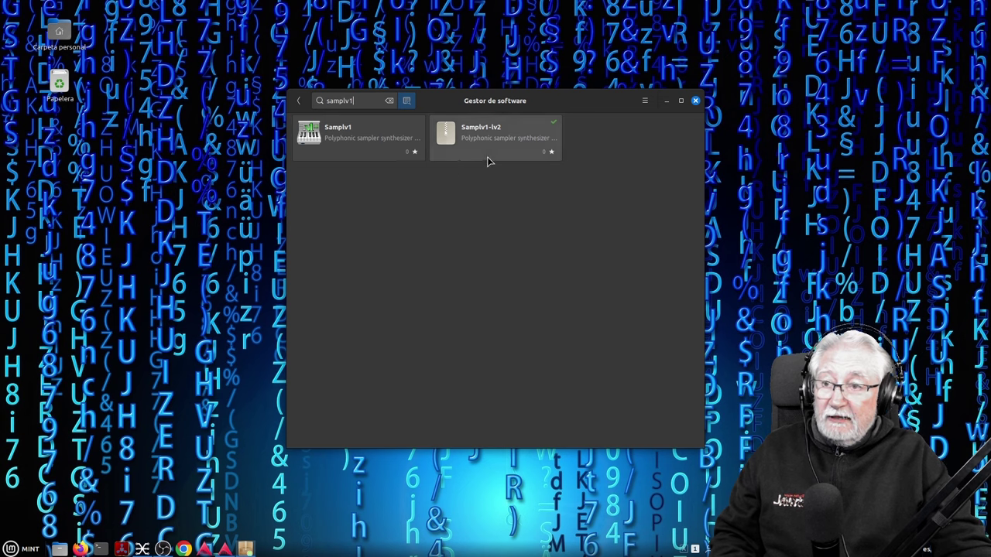
click(364, 151)
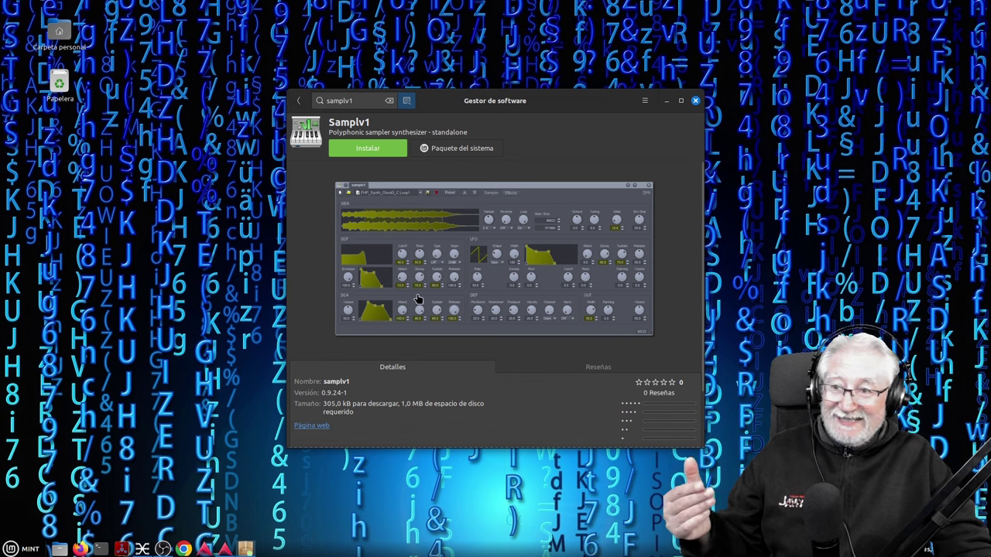
click(299, 101)
click(475, 150)
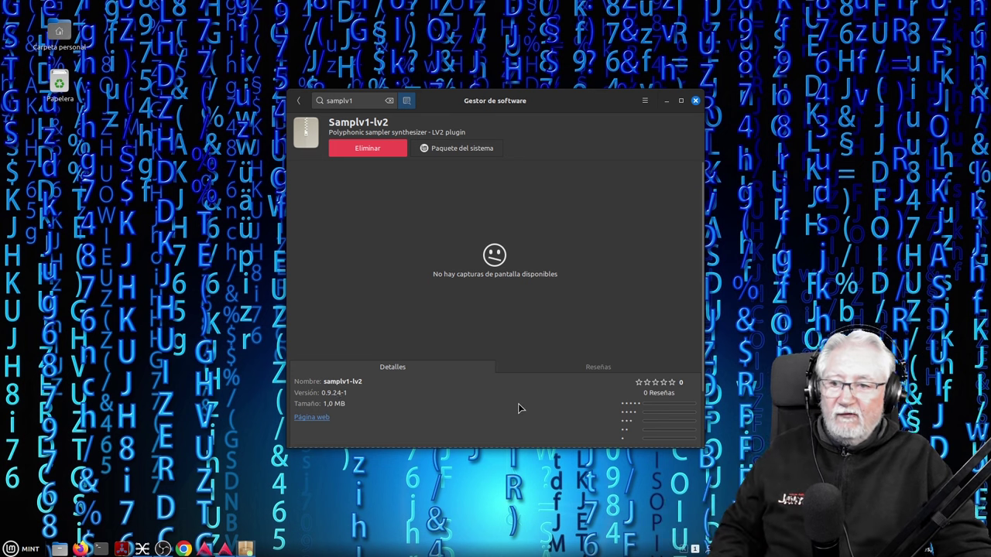
scroll(519, 407, down, 2)
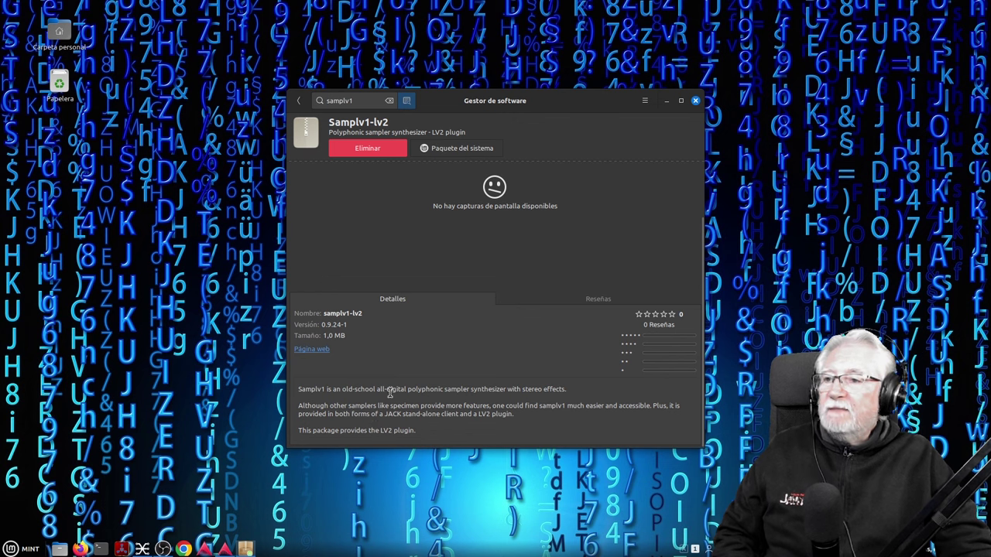
click(695, 100)
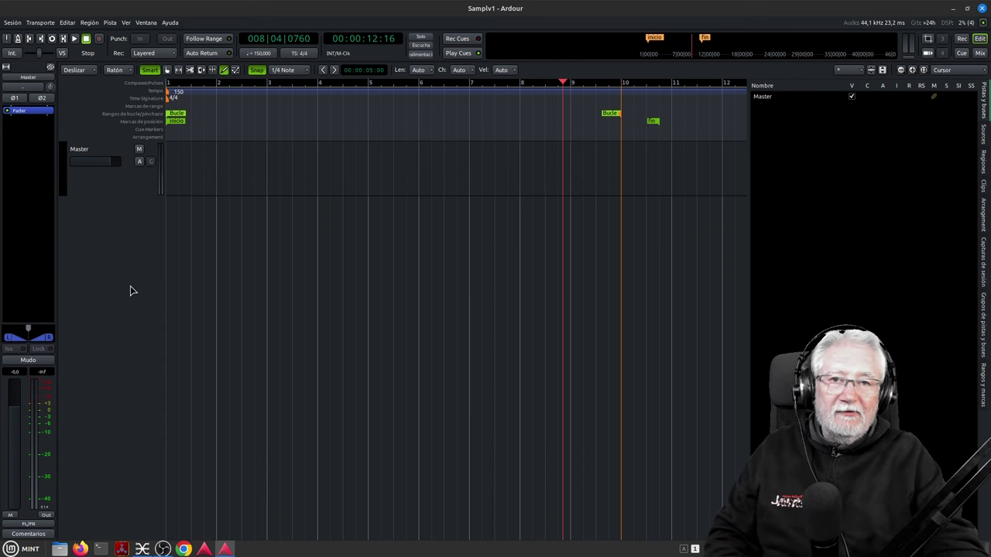
double_click(108, 240)
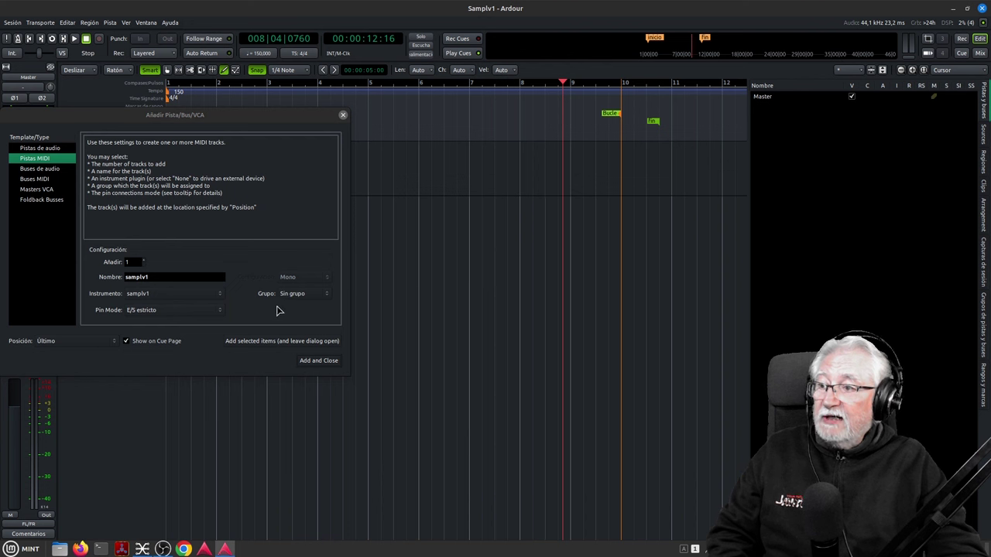
click(150, 298)
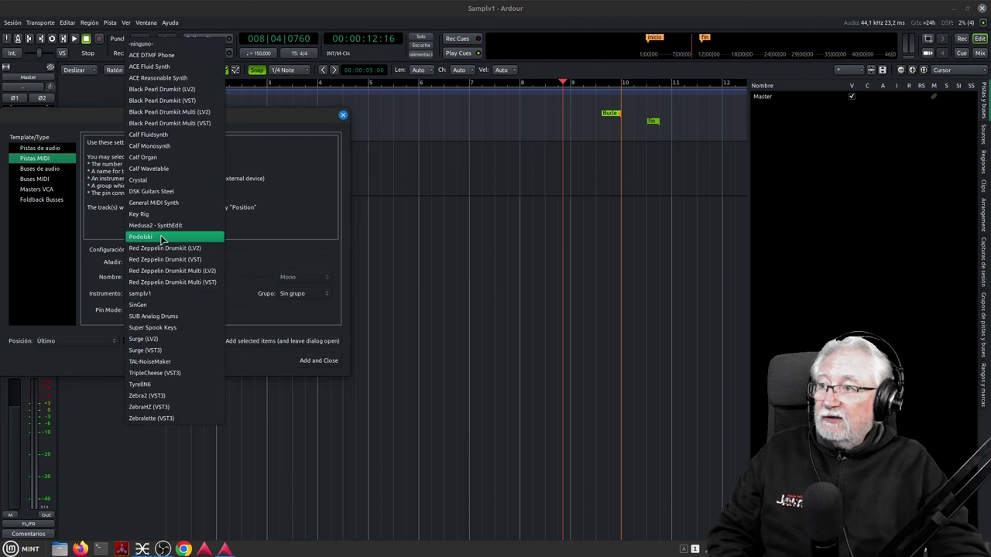
click(118, 110)
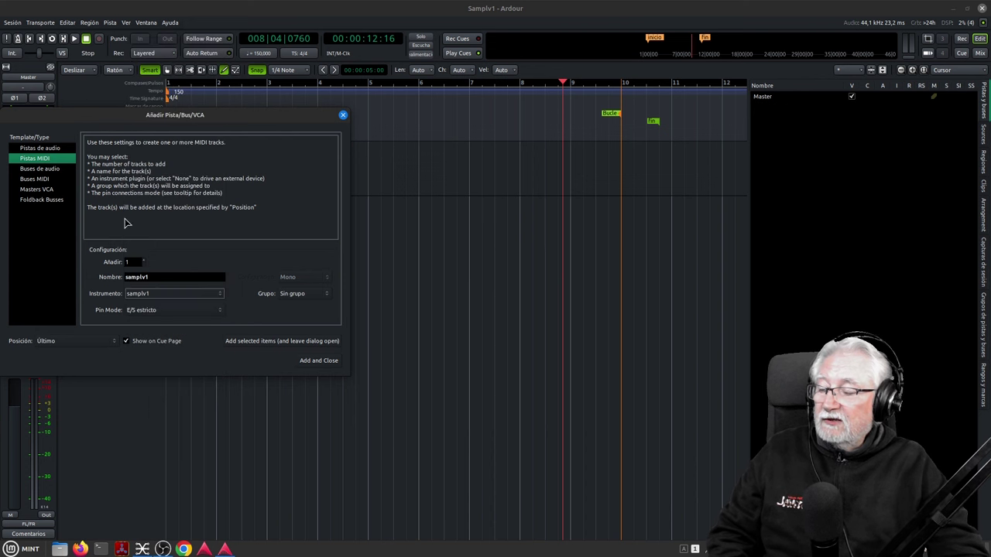
click(107, 513)
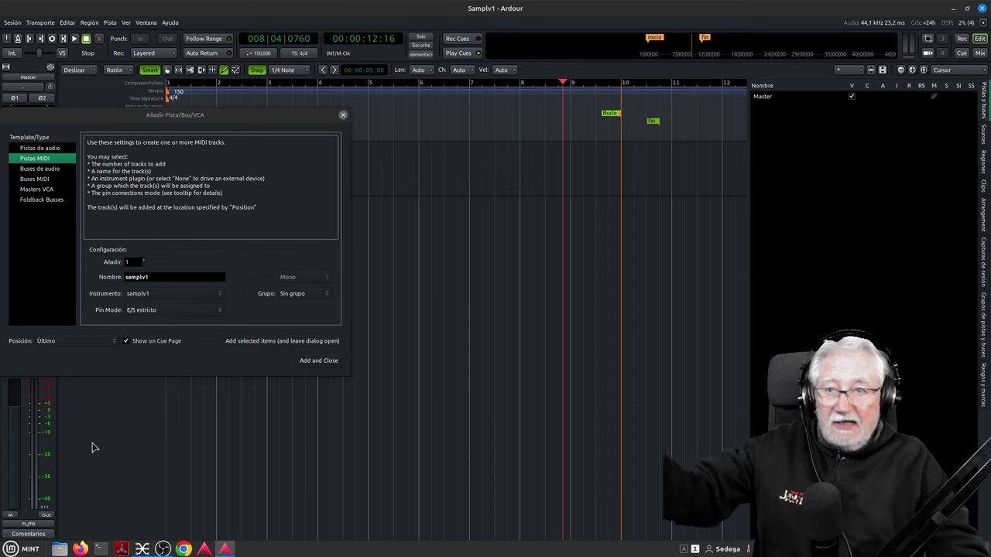
click(343, 117)
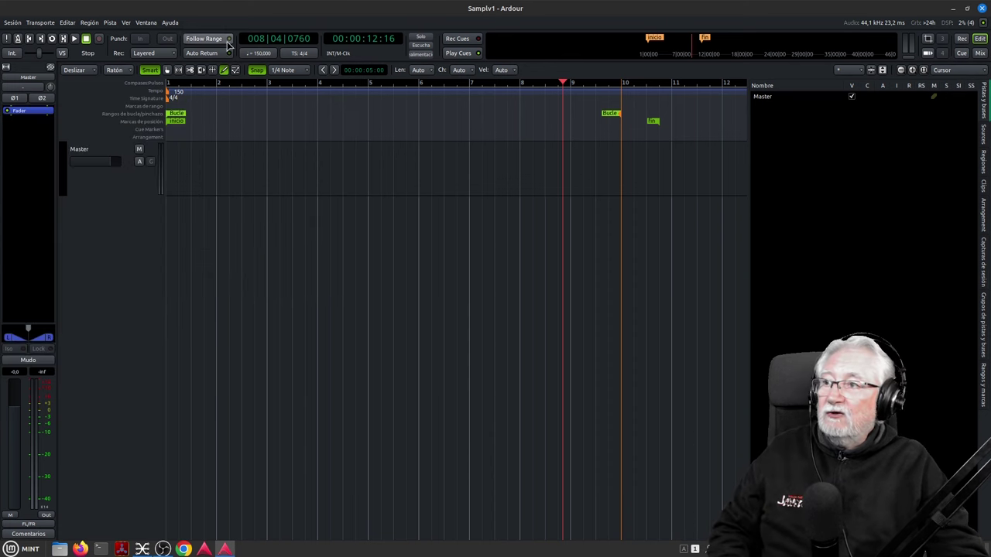
- Examine the samplv1 LV2 entry in the plugin manager's list, checking its status and favourite setting
click(147, 24)
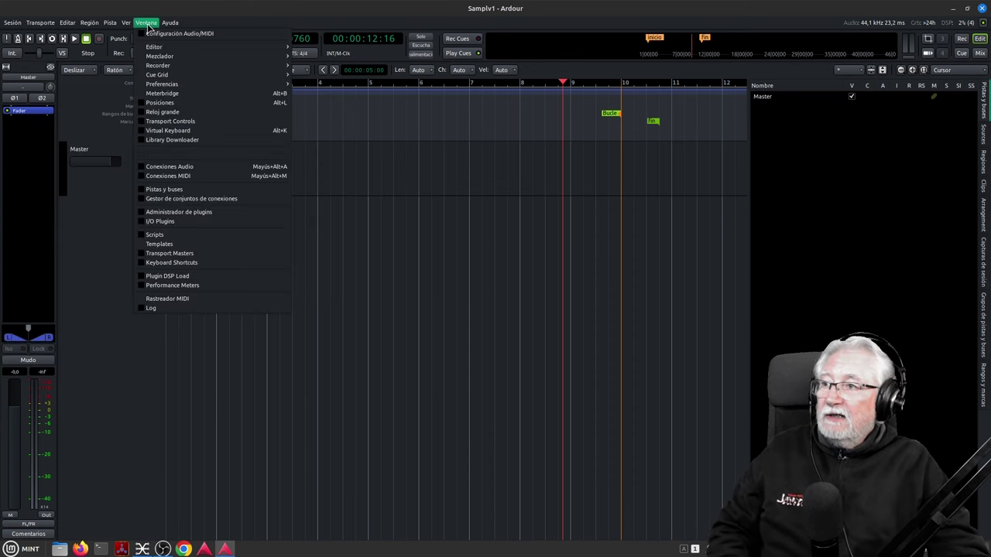
click(142, 216)
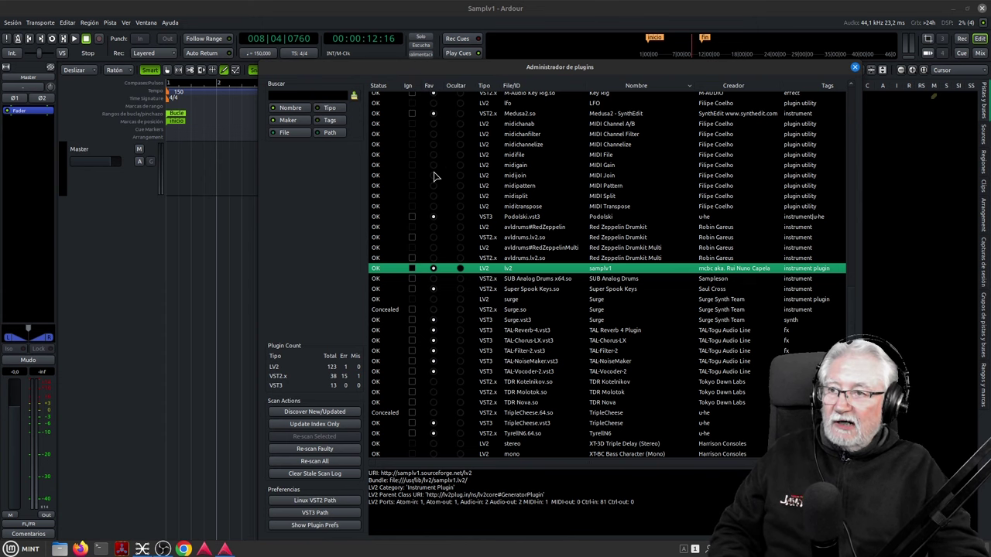
scroll(432, 413, down, 4)
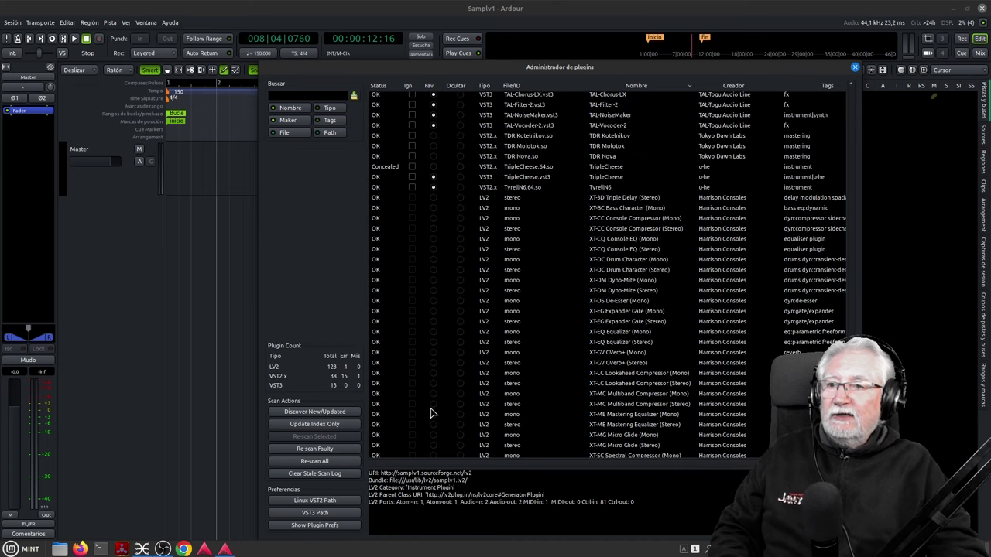
scroll(432, 413, up, 1)
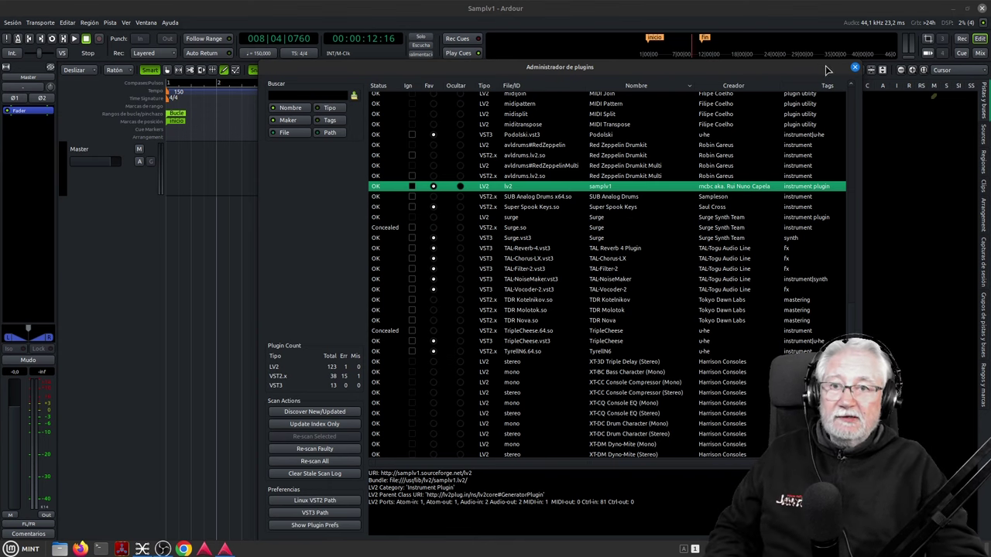
click(854, 68)
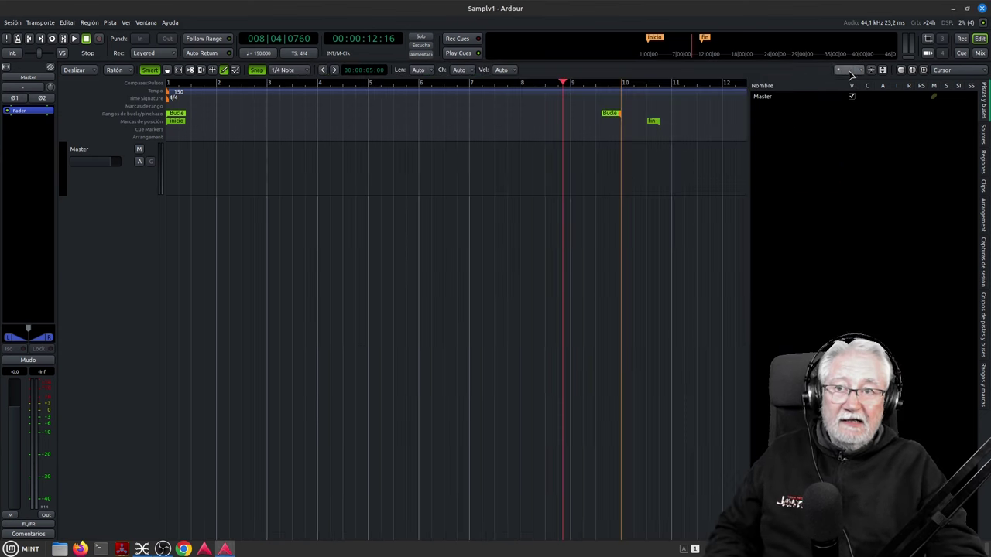
- Add one MIDI track named samplv1 with the samplv1 instrument and strict I/O pin mode
double_click(115, 239)
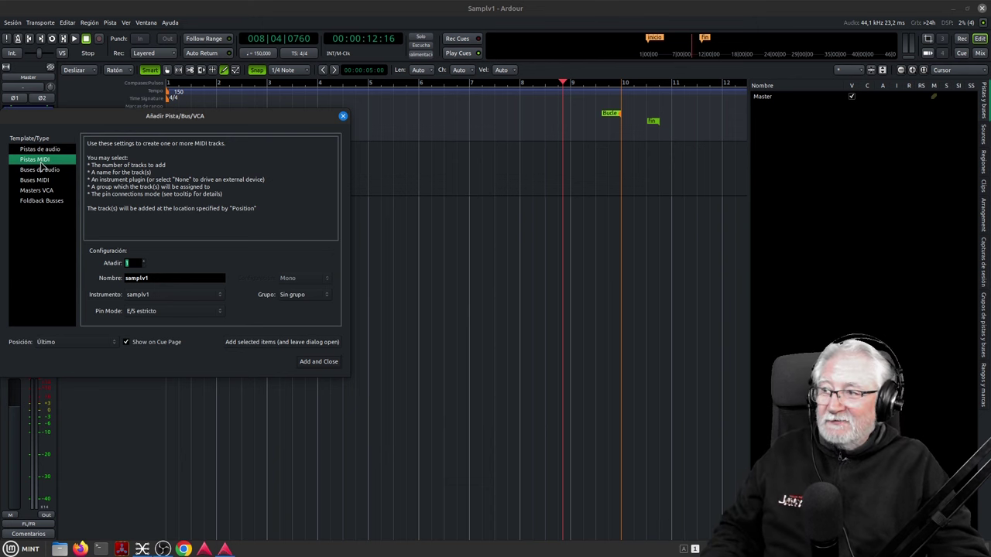
click(151, 299)
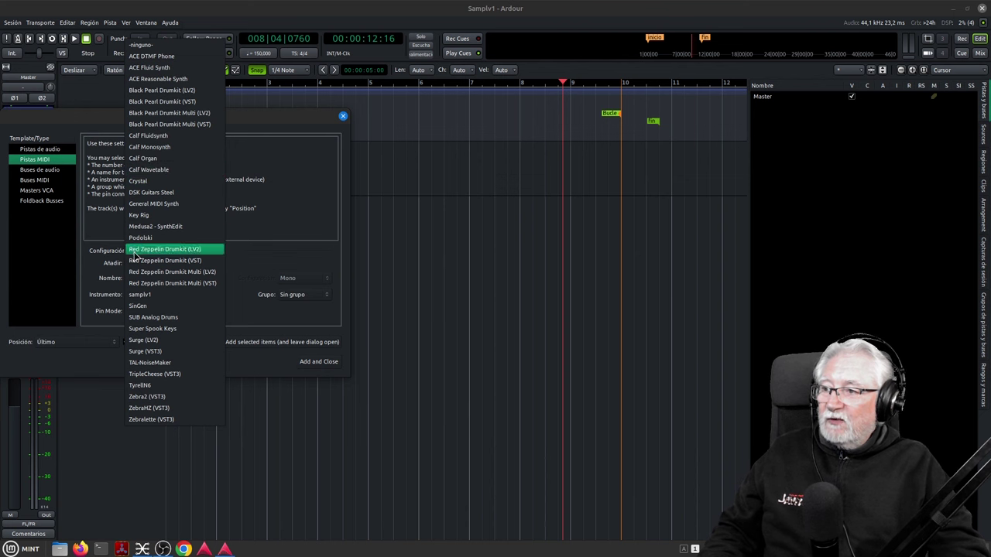
click(145, 296)
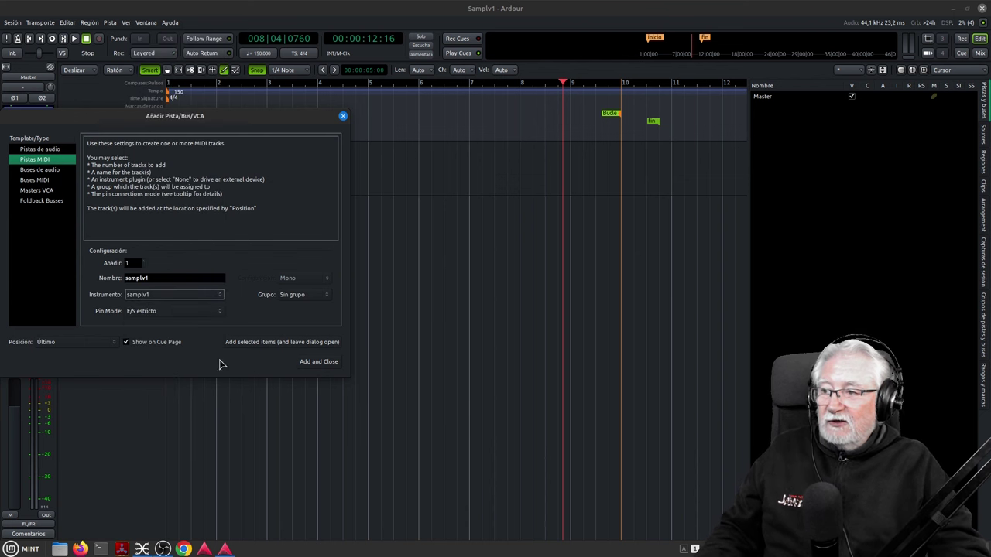
click(319, 362)
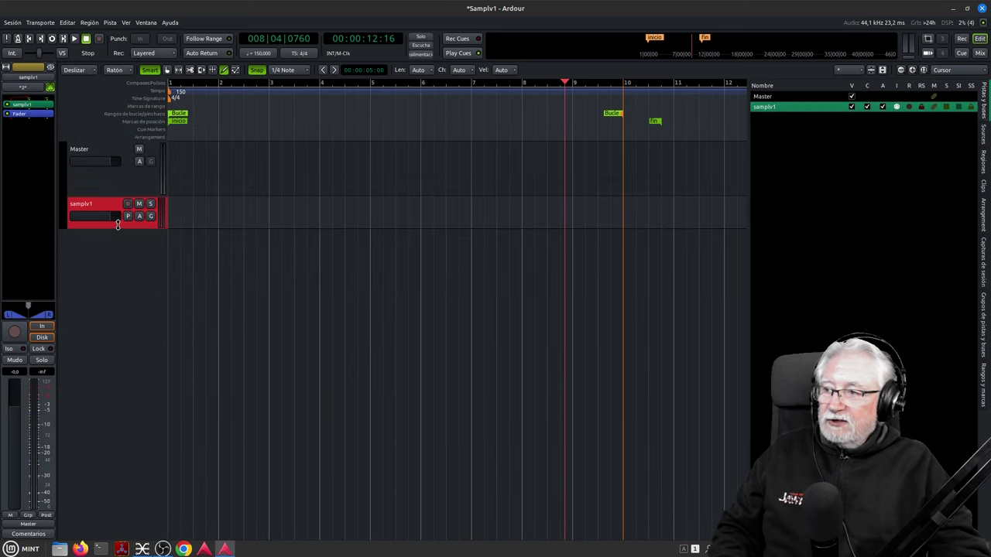
- Enlarge the samplv1 track's height until its note keyboard shows, and switch from the Draw tool to the Grab tool
drag(117, 224, 121, 442)
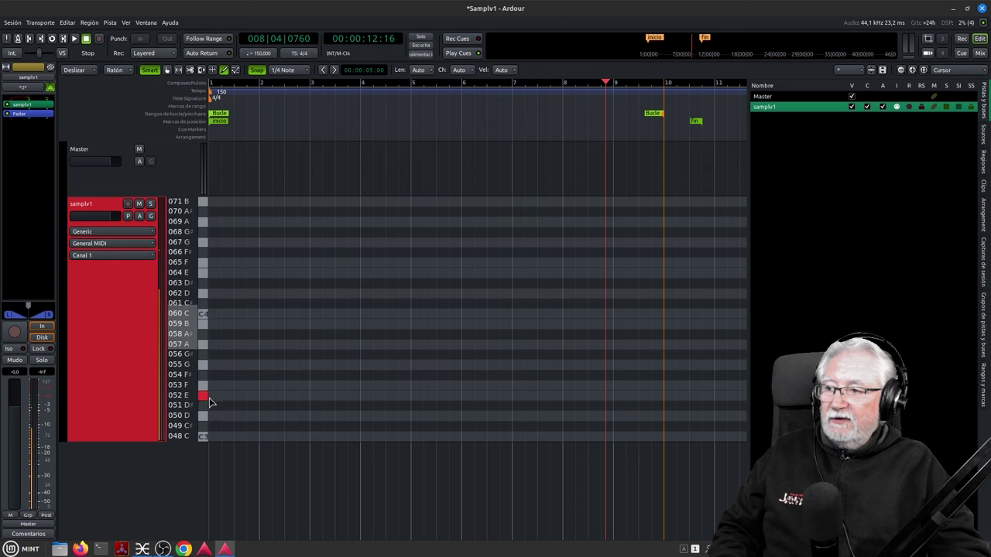
click(213, 325)
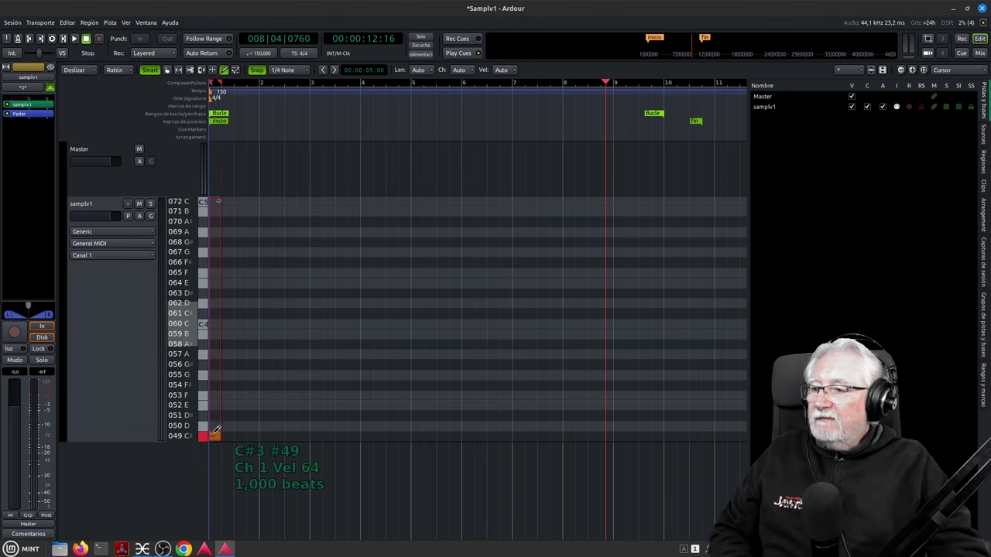
click(169, 69)
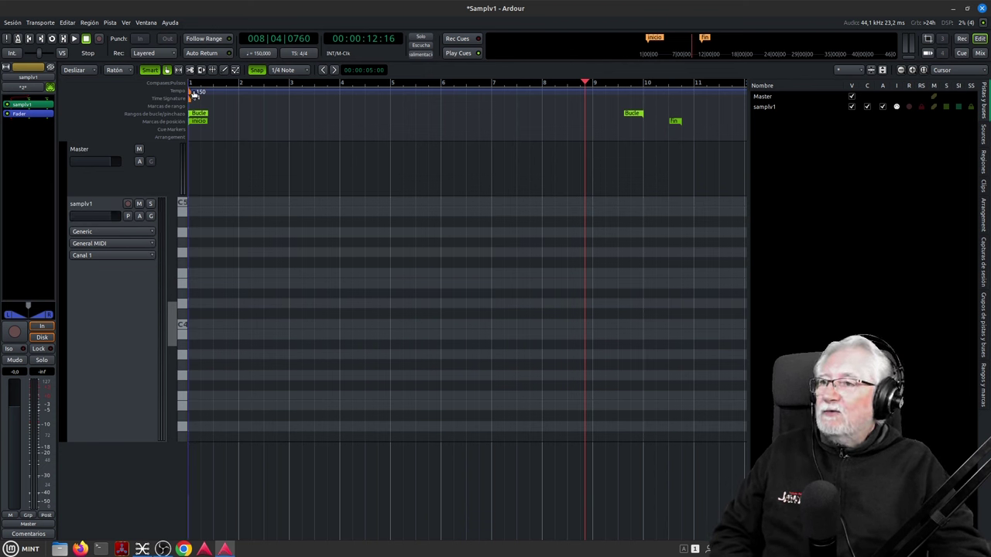
- Open the samplv1 plugin interface from the track's processor list and reposition its window over the middle of the editor
double_click(29, 106)
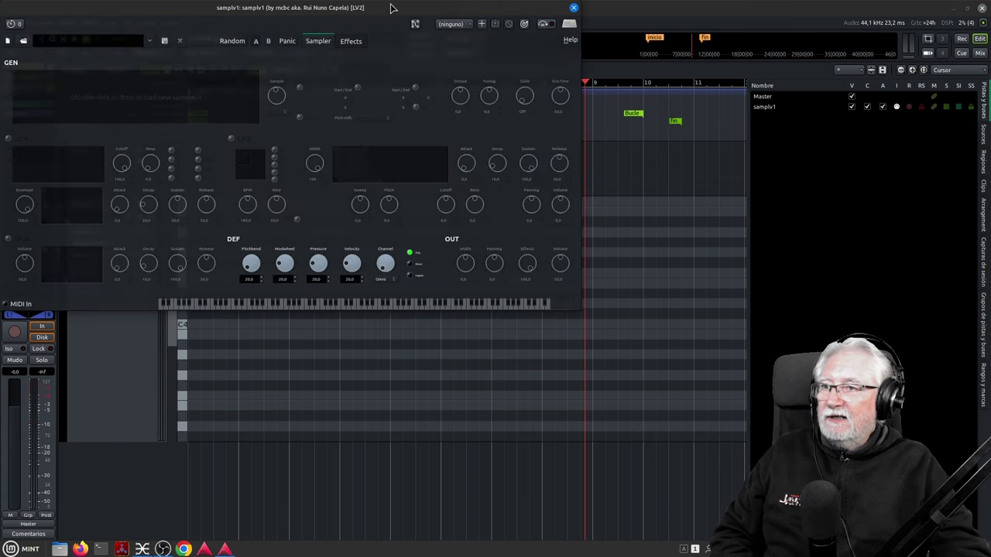
drag(424, 10, 660, 144)
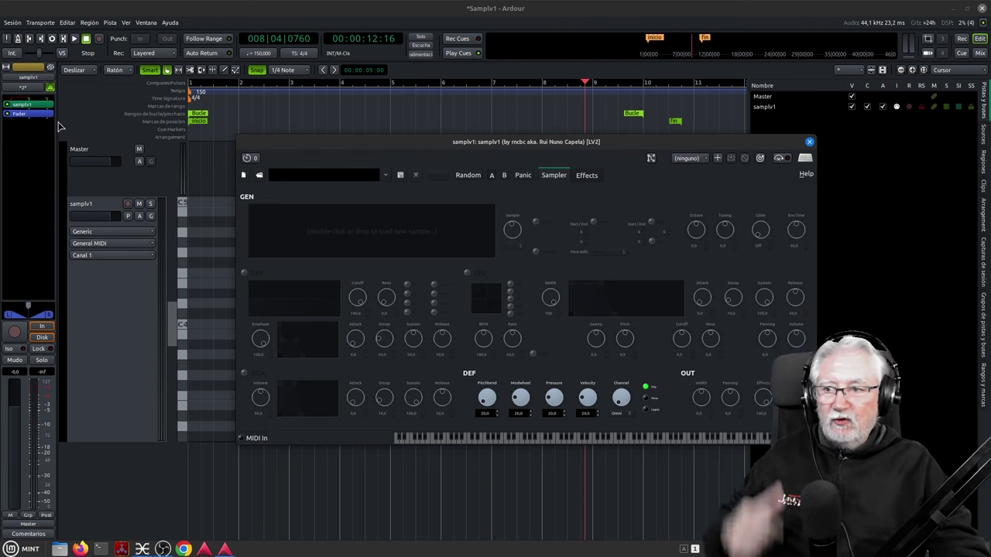
drag(432, 145, 425, 157)
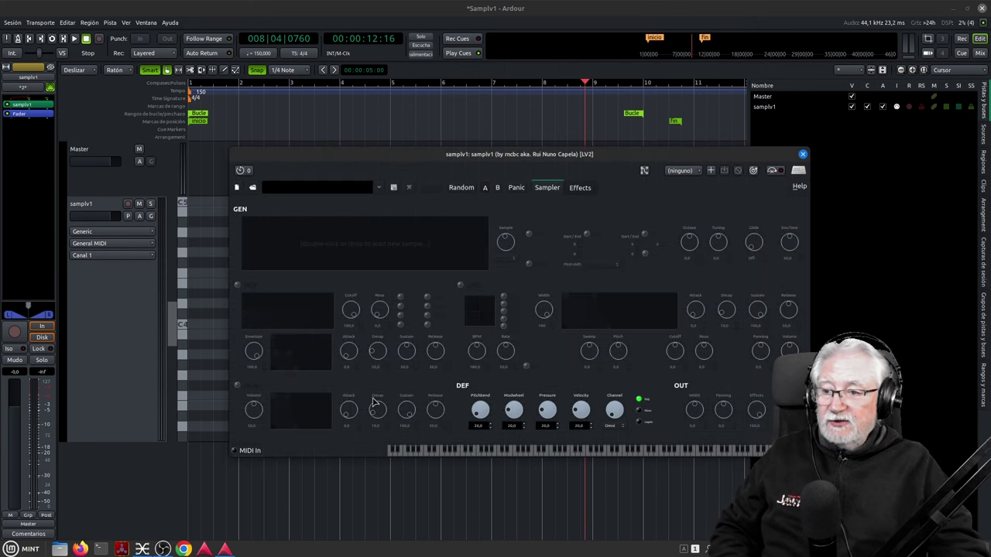
drag(490, 154, 492, 155)
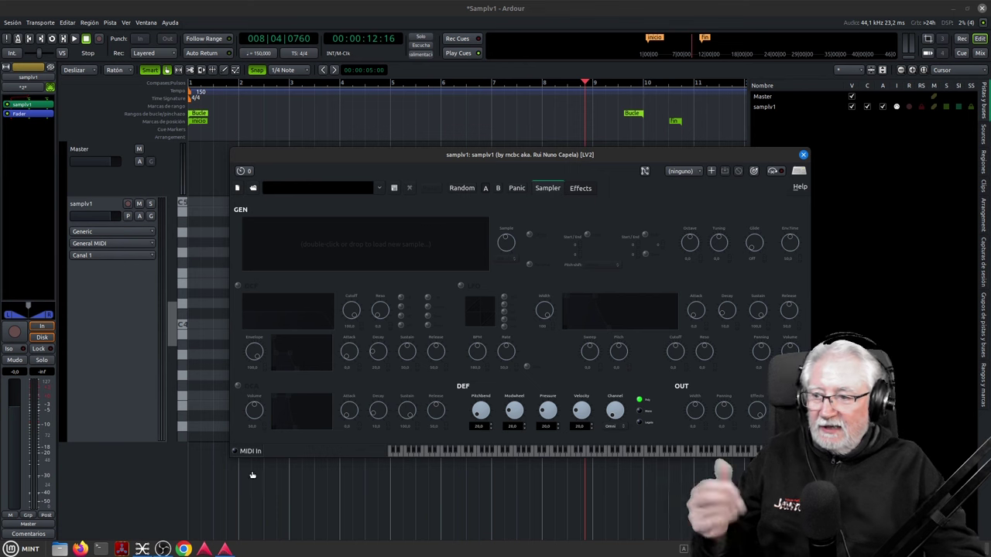
- Switch to the file manager and open the Muetras folder inside Música/Ardour_Project/Samplv1
click(60, 551)
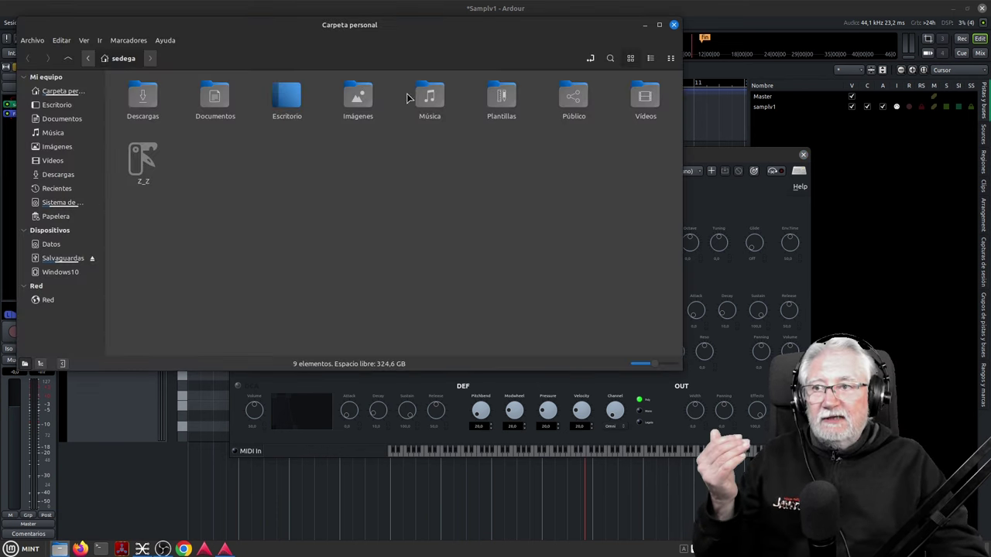
drag(438, 31, 576, 217)
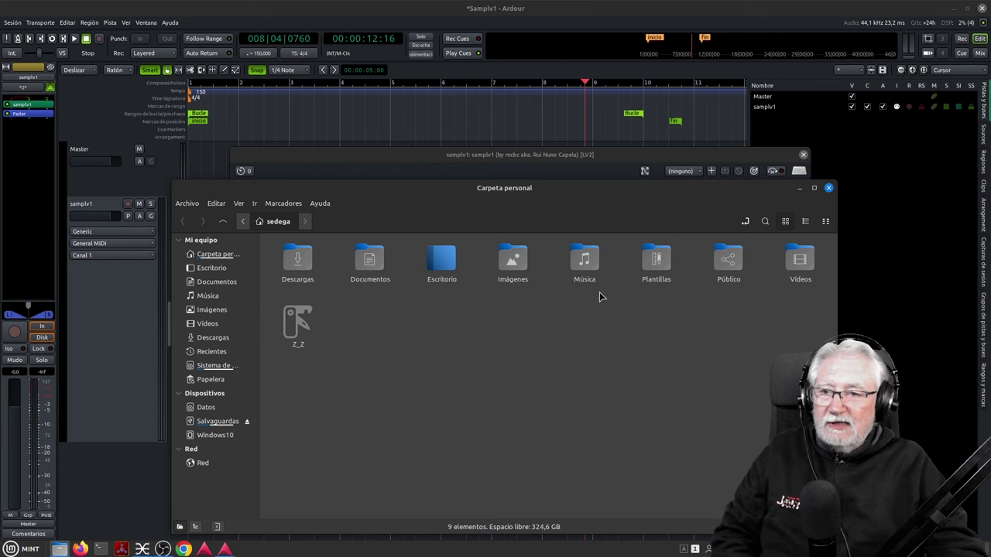
double_click(585, 263)
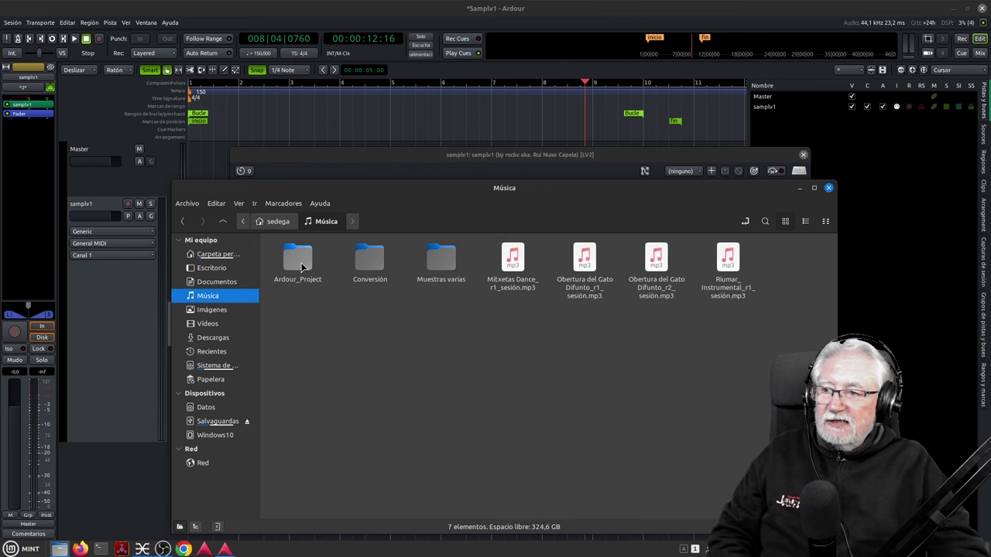
double_click(298, 263)
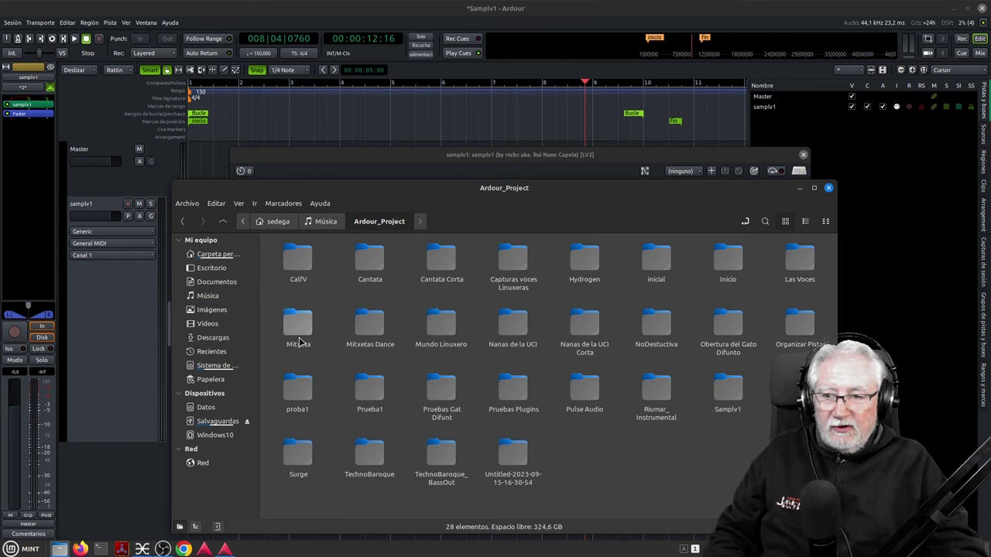
double_click(728, 397)
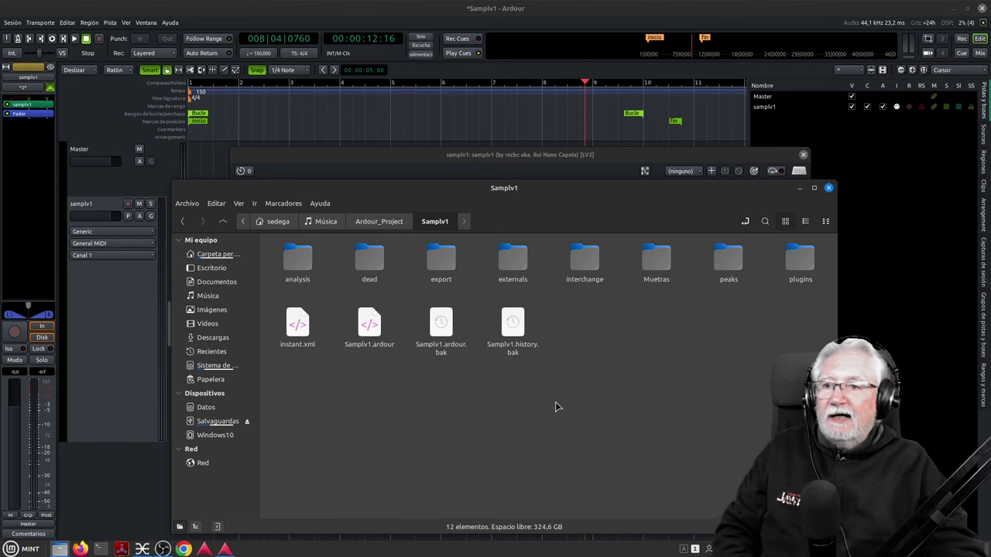
double_click(656, 264)
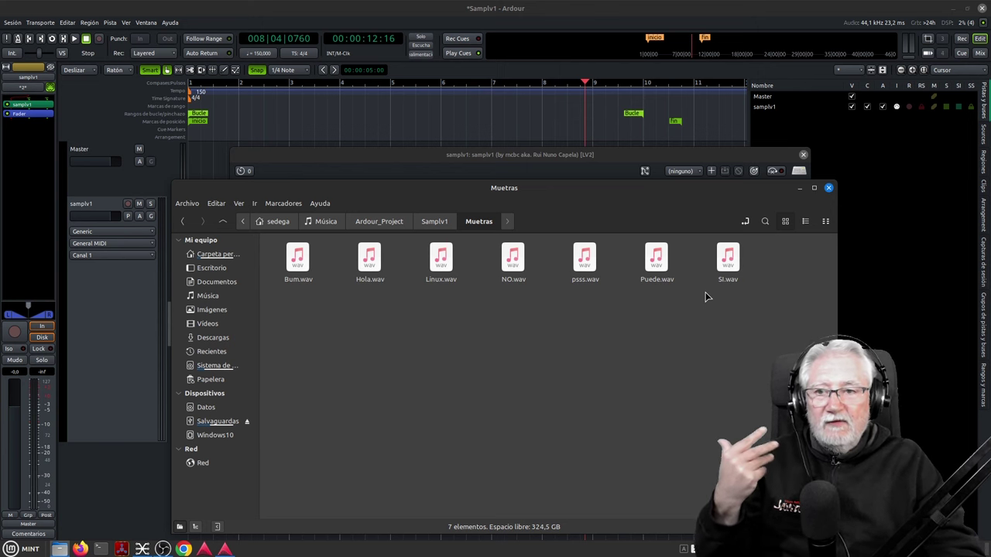
- Play SI.wav, NO.wav and Bum.wav in turn, and display the Muetras folder's full path before closing the file manager
double_click(726, 263)
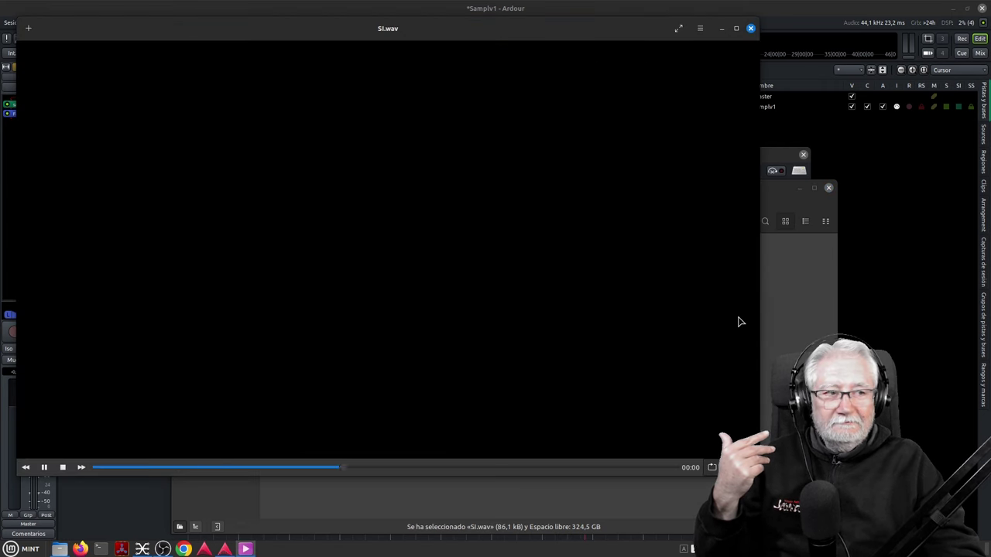
click(750, 30)
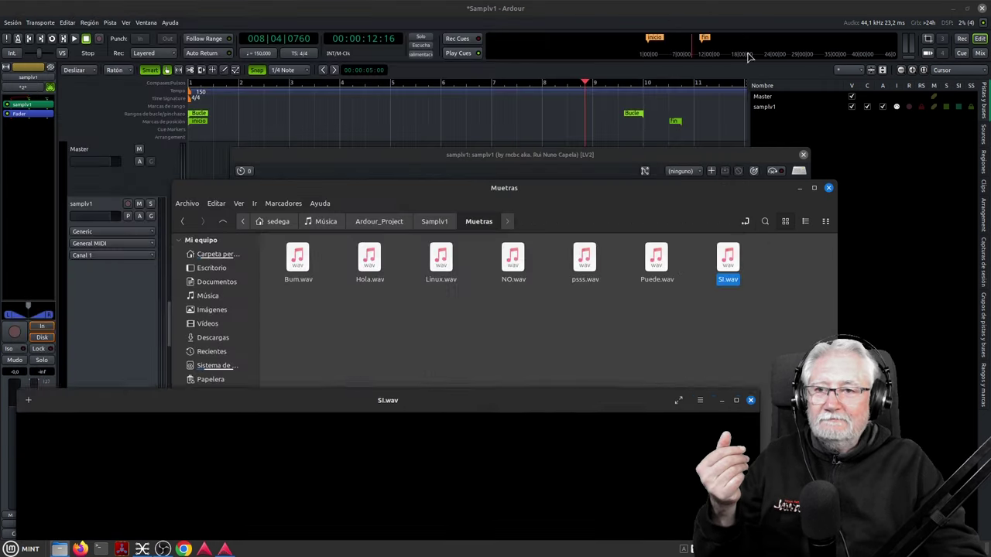
double_click(513, 260)
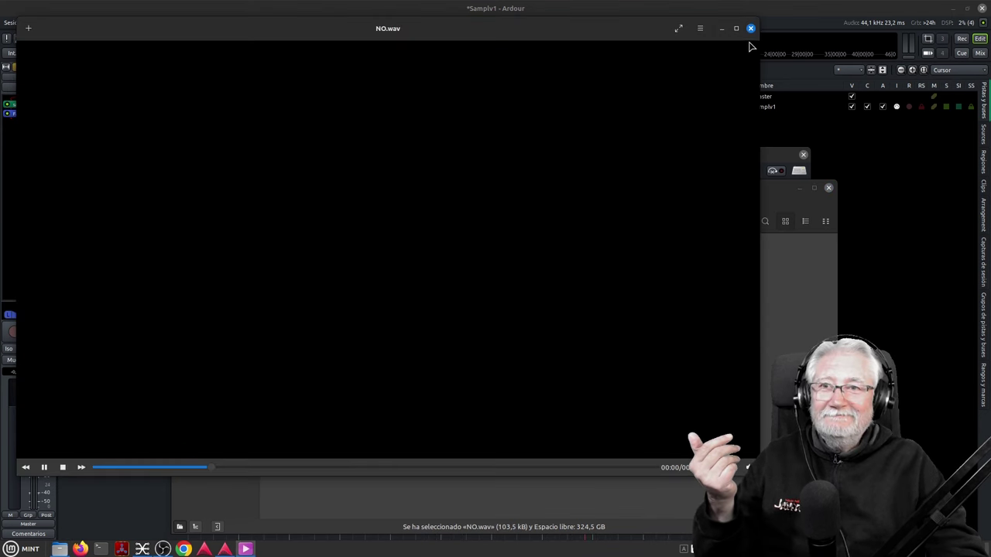
click(750, 29)
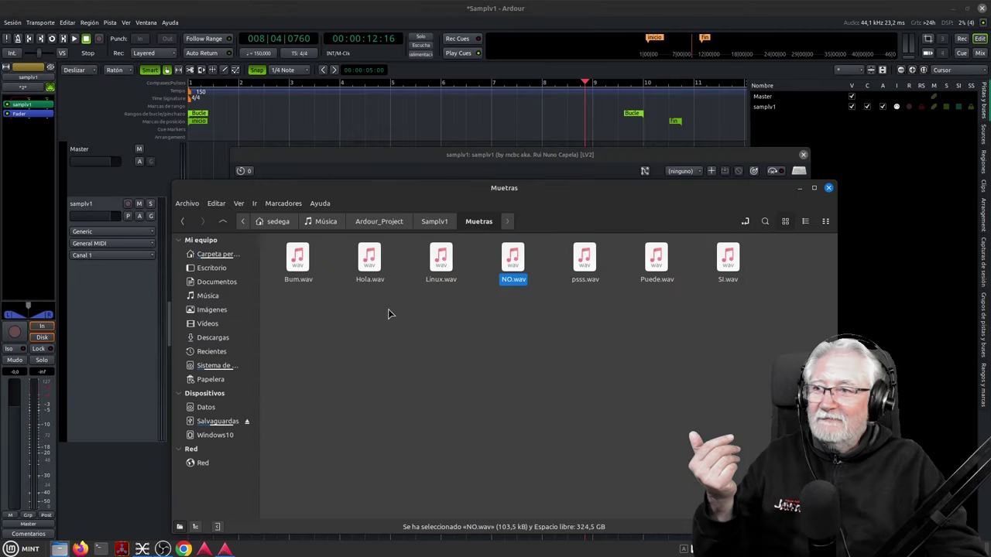
double_click(302, 267)
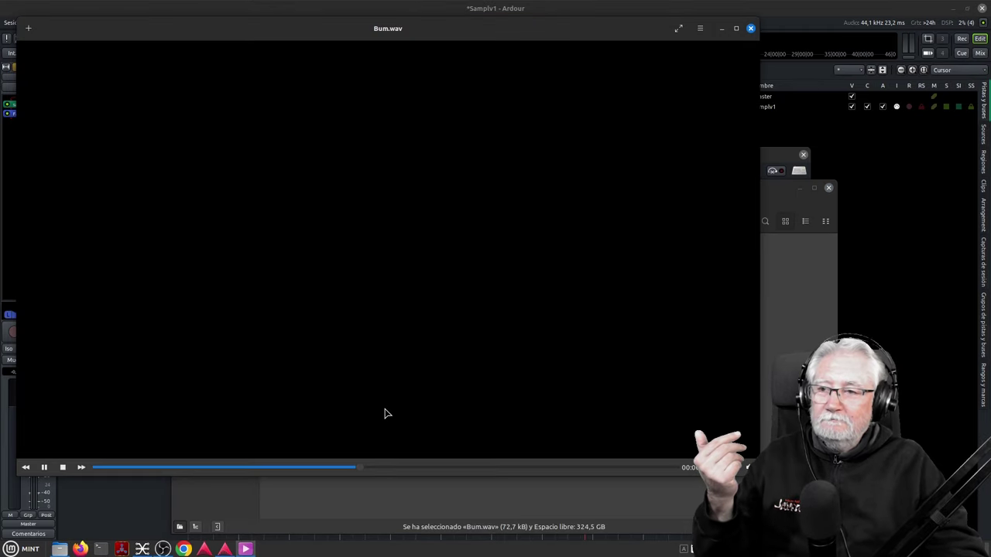
click(750, 28)
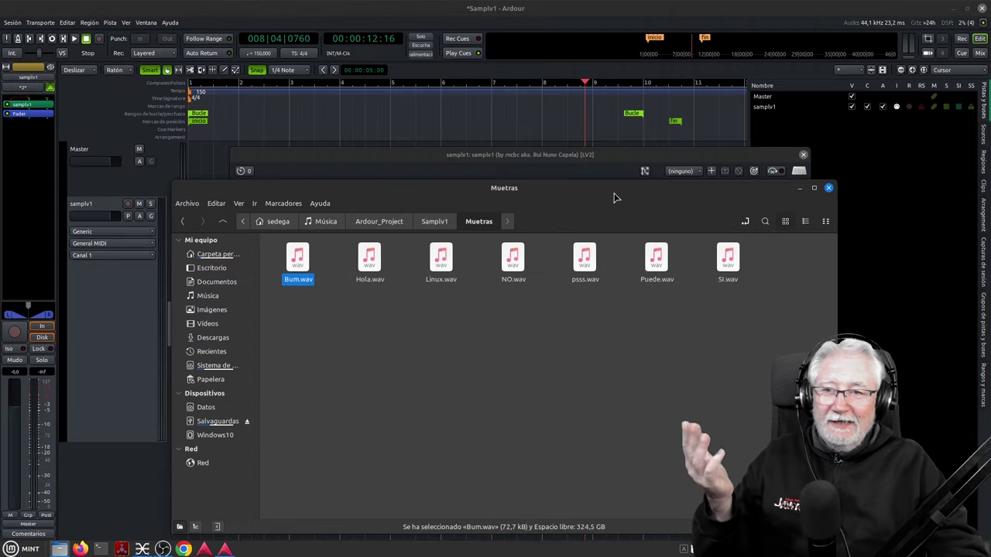
click(745, 223)
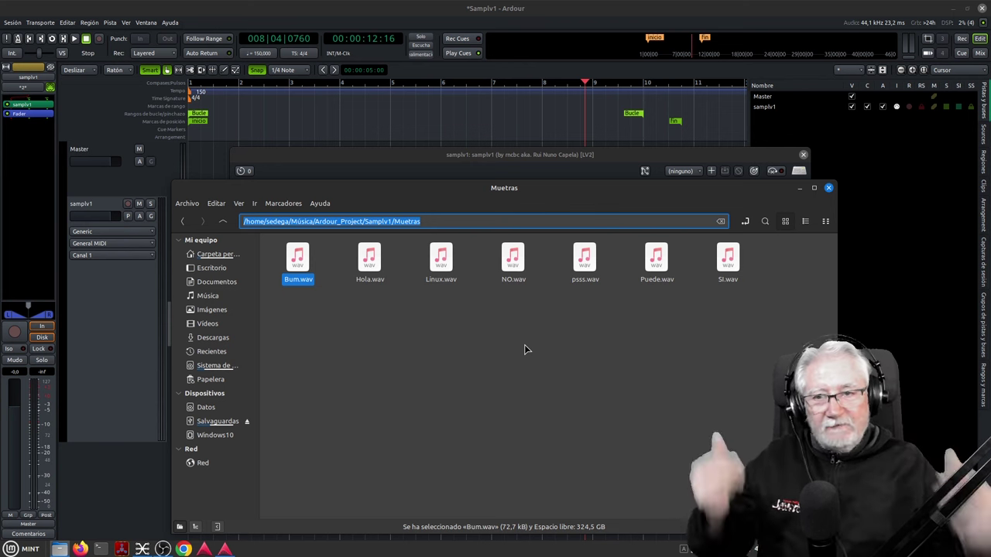
click(828, 189)
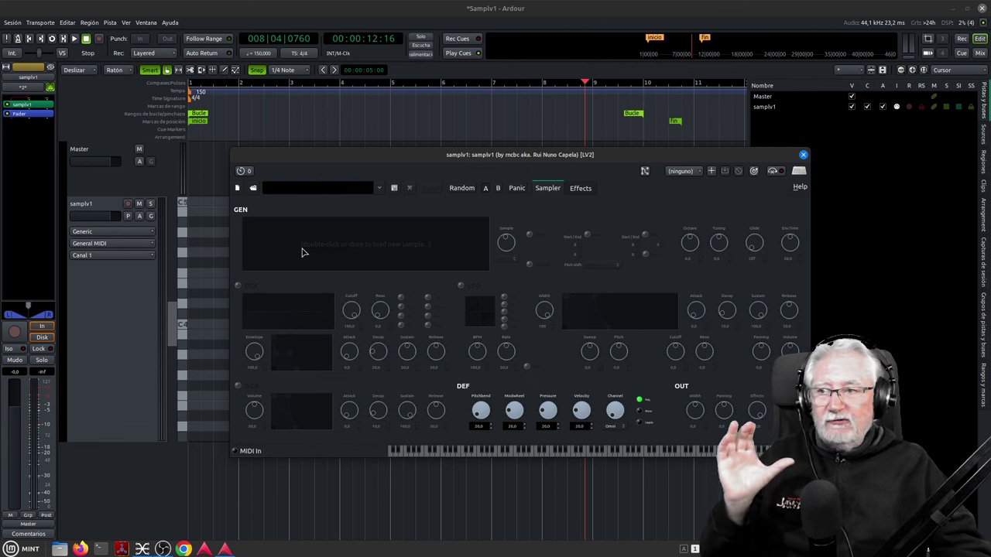
- Load Hola.wav from the Muetras folder as the samplv1 sample and play it inside the plugin
right_click(380, 243)
click(425, 245)
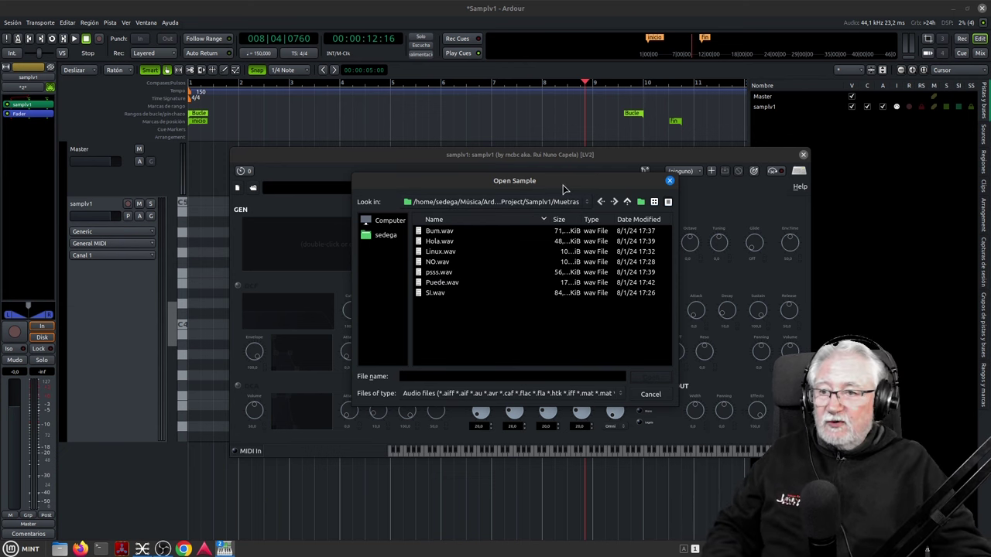
drag(564, 183, 686, 249)
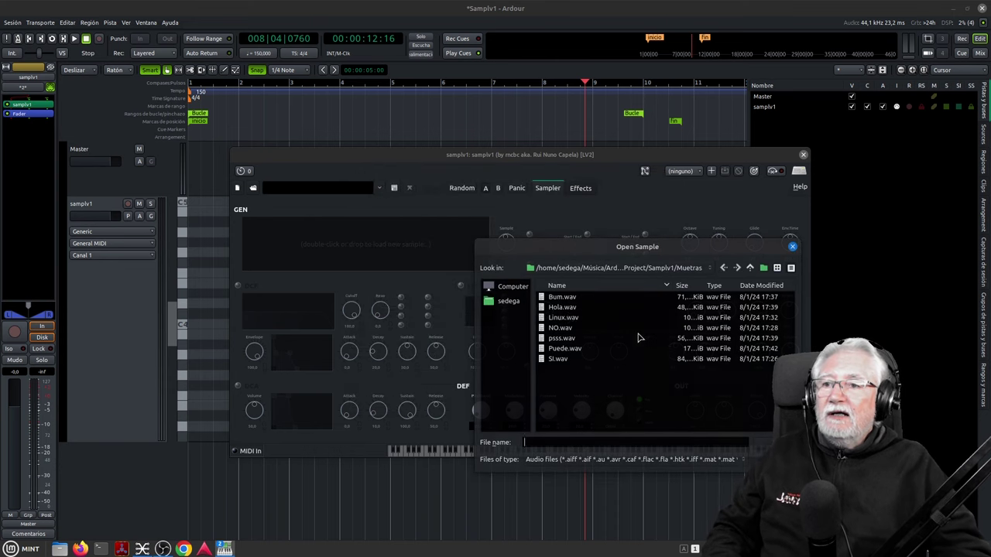
click(560, 308)
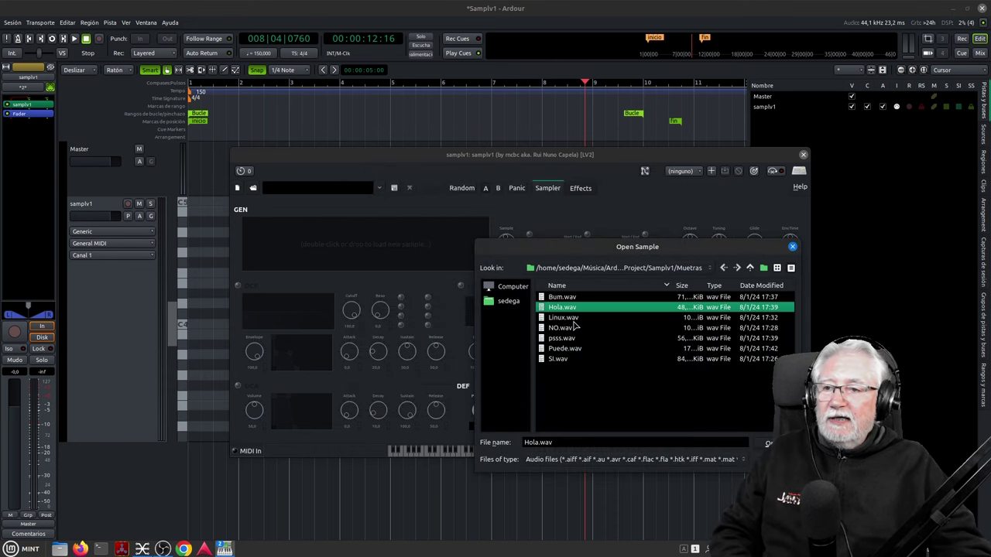
click(768, 443)
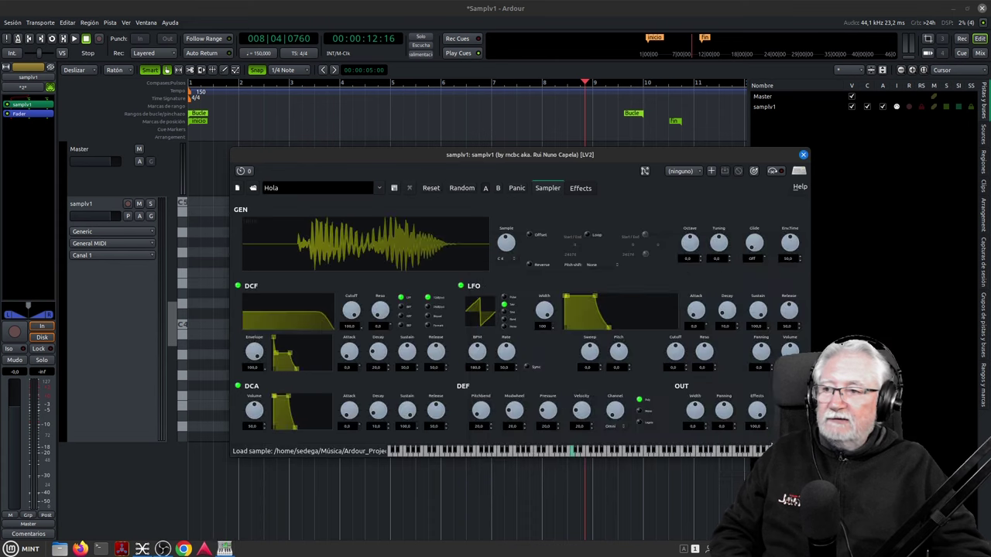
right_click(315, 255)
click(343, 264)
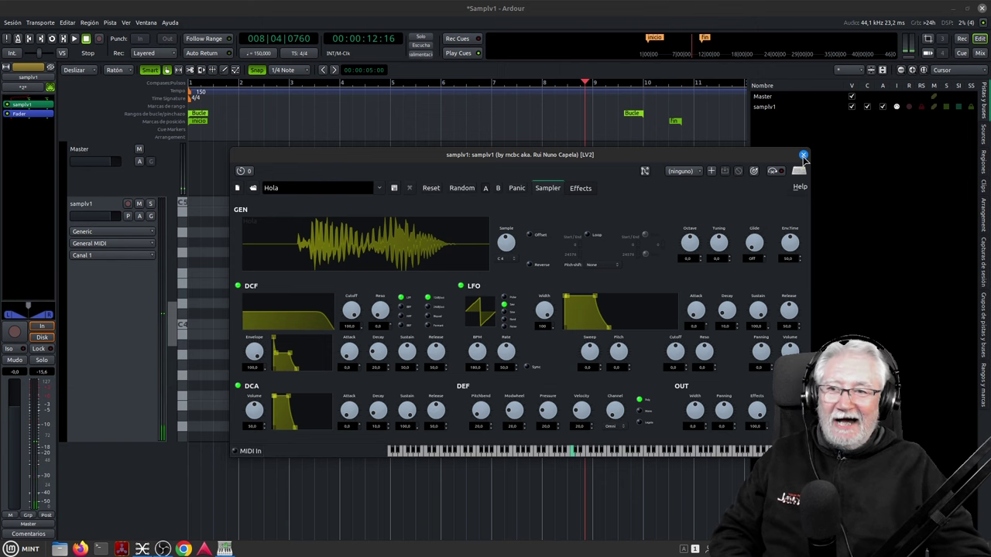
- Move the samplv1 window out of the way and draw a MIDI region from bar 1 to bar 10 on the samplv1 track
drag(580, 158, 990, 180)
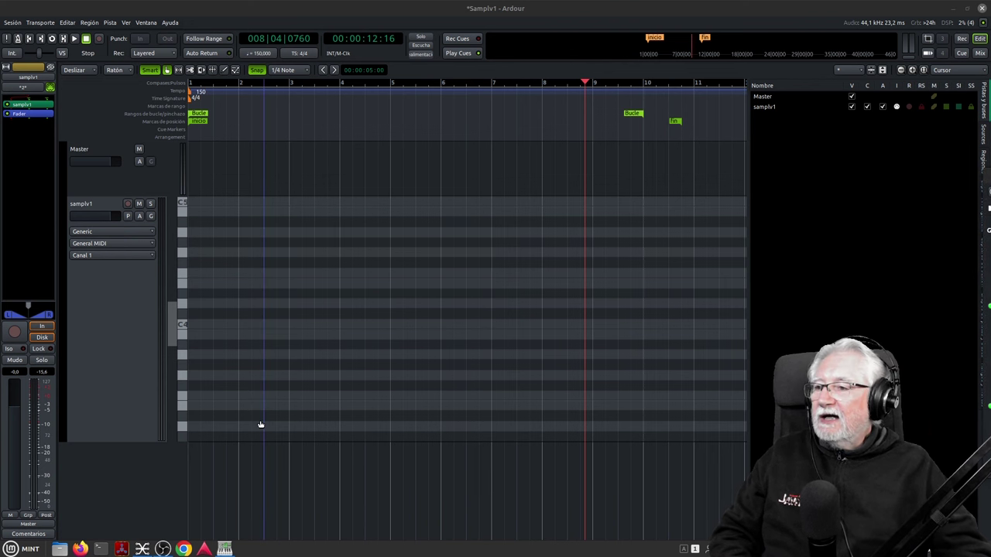
click(225, 71)
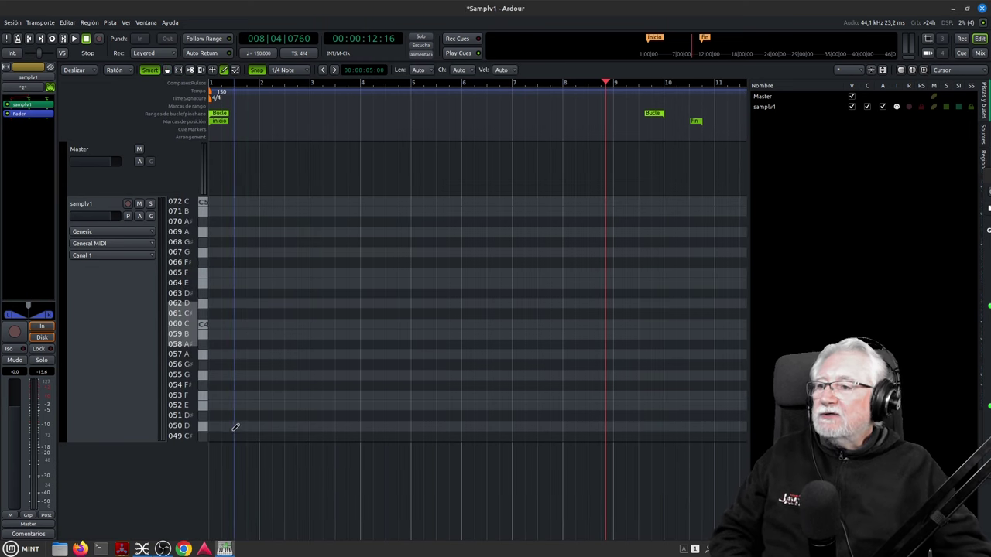
mouse_move(215, 431)
mouse_down()
mouse_move(277, 420)
mouse_move(664, 421)
mouse_up()
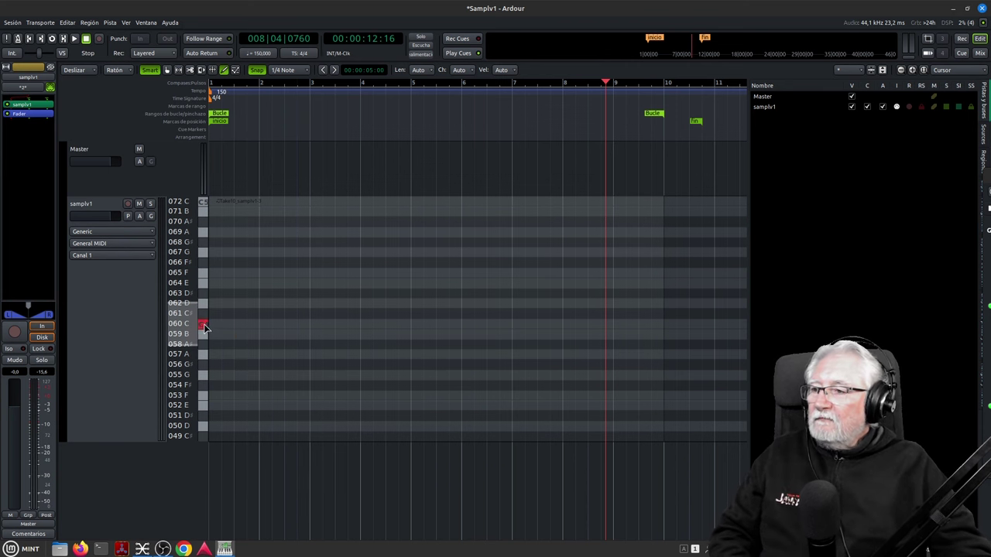
- Audition the C4 and C3 keys and draw one-bar C3 notes at bar 1 and bar 6 in the region
click(204, 326)
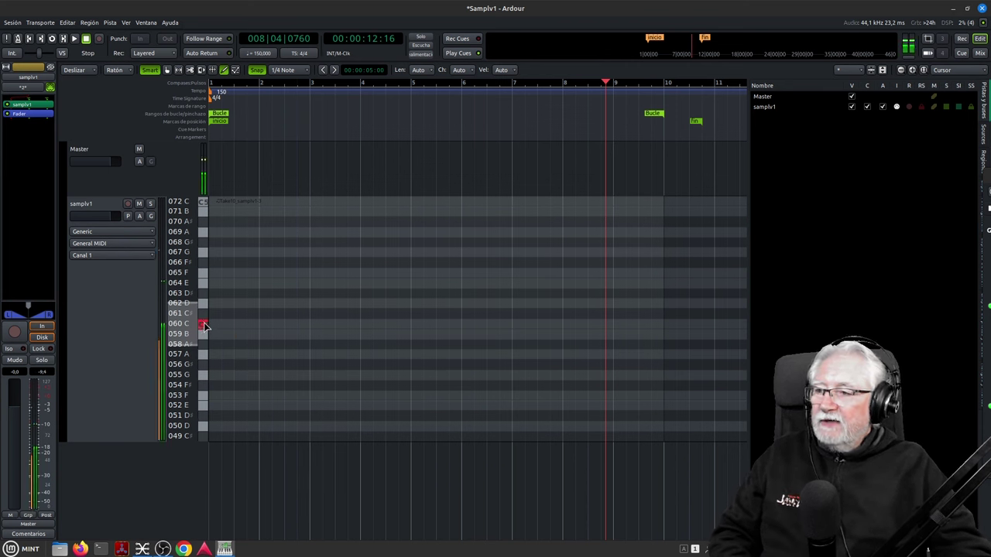
scroll(208, 405, down, 1)
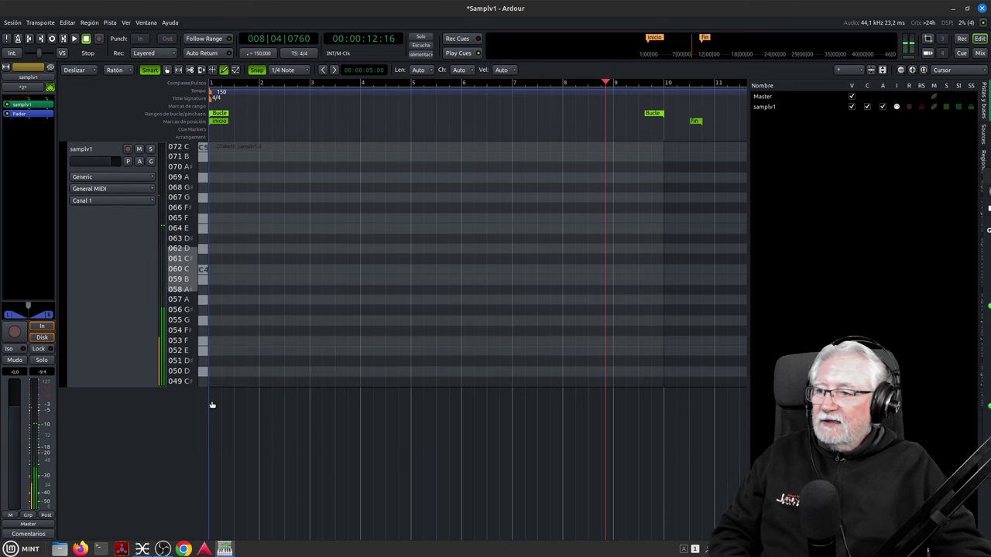
scroll(205, 364, down, 1)
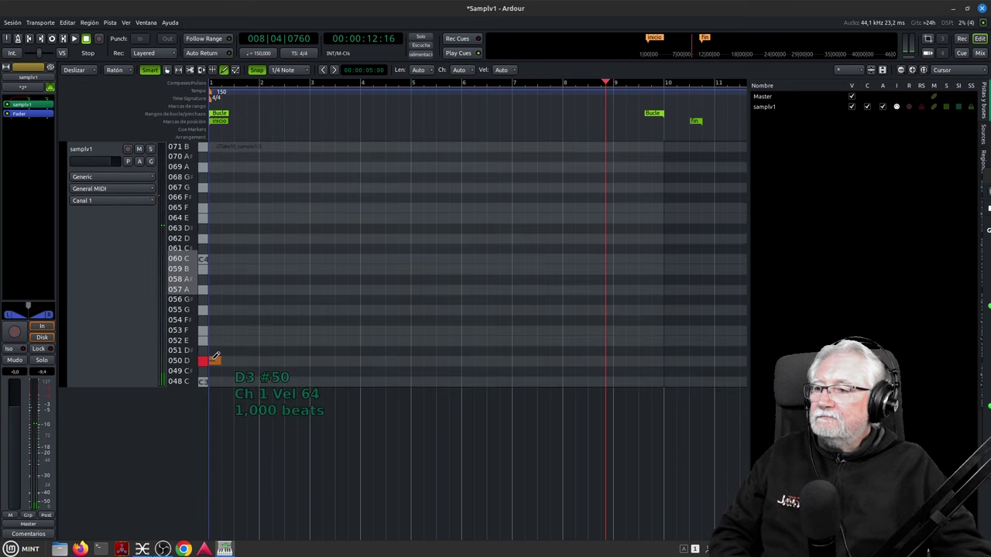
click(202, 383)
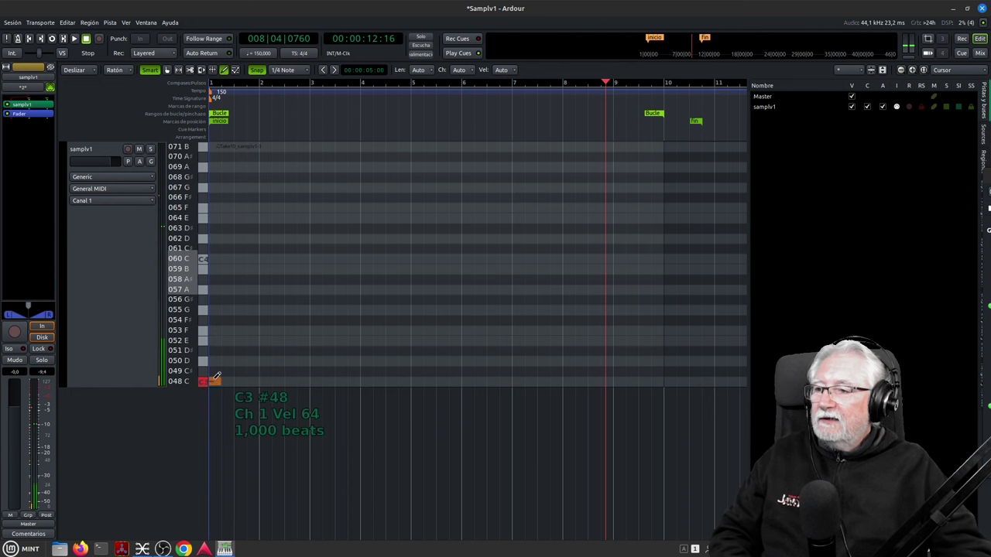
drag(217, 377, 258, 377)
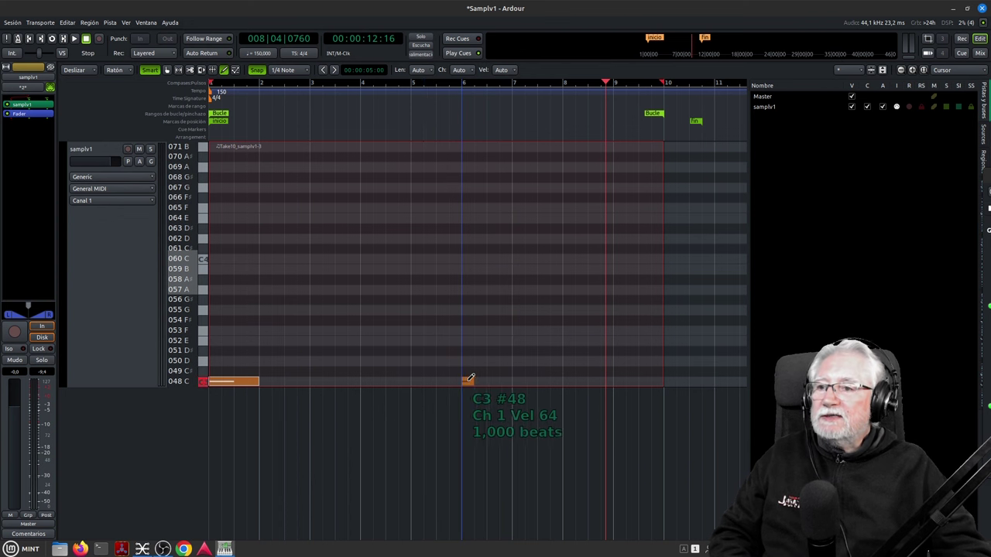
drag(468, 378, 513, 378)
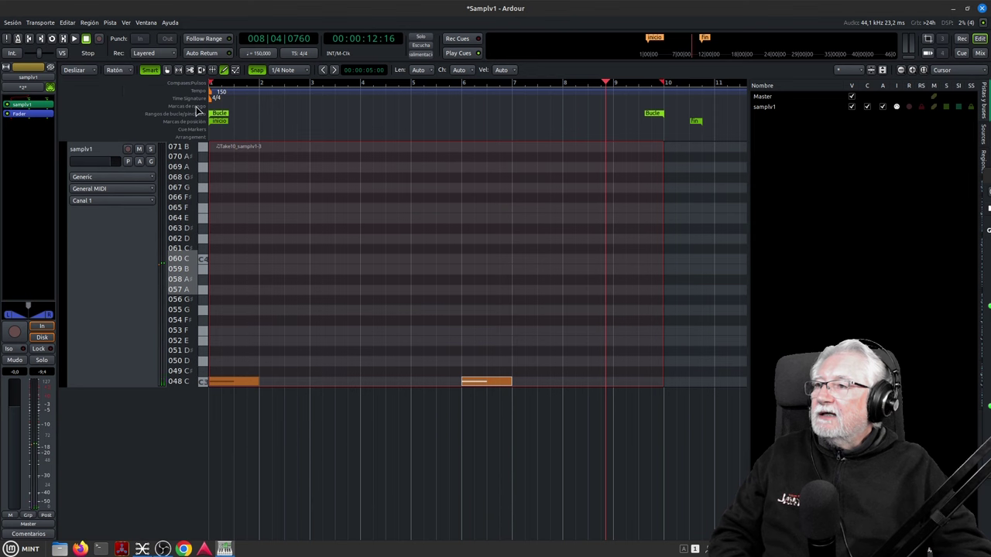
- Play the two C3 notes with loop playback, stop the transport, and reduce the samplv1 track's height
click(52, 39)
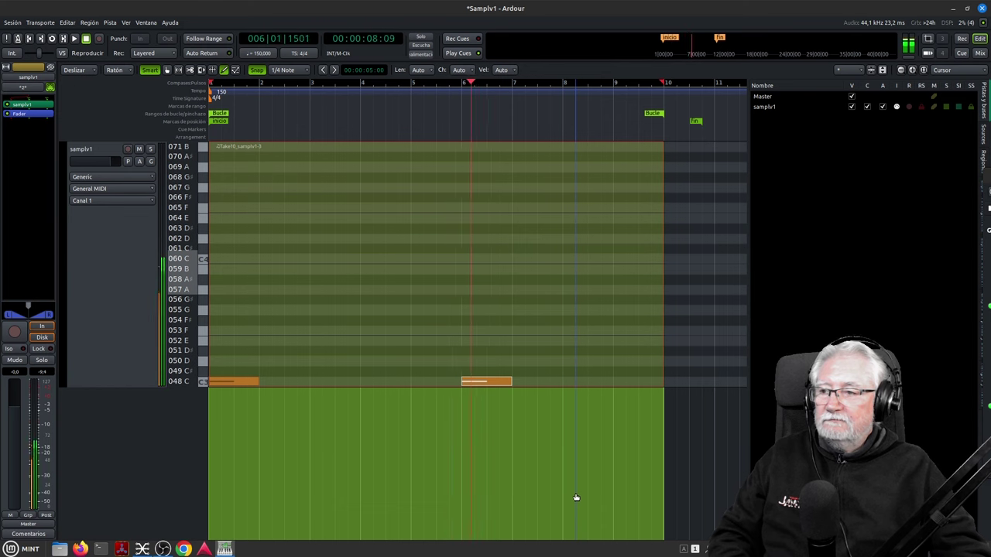
click(87, 39)
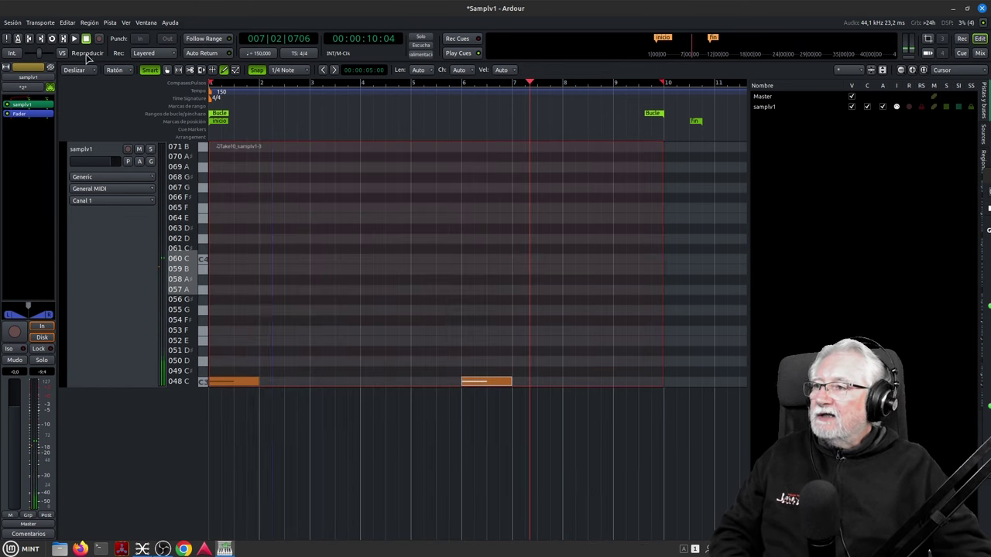
drag(112, 384, 113, 271)
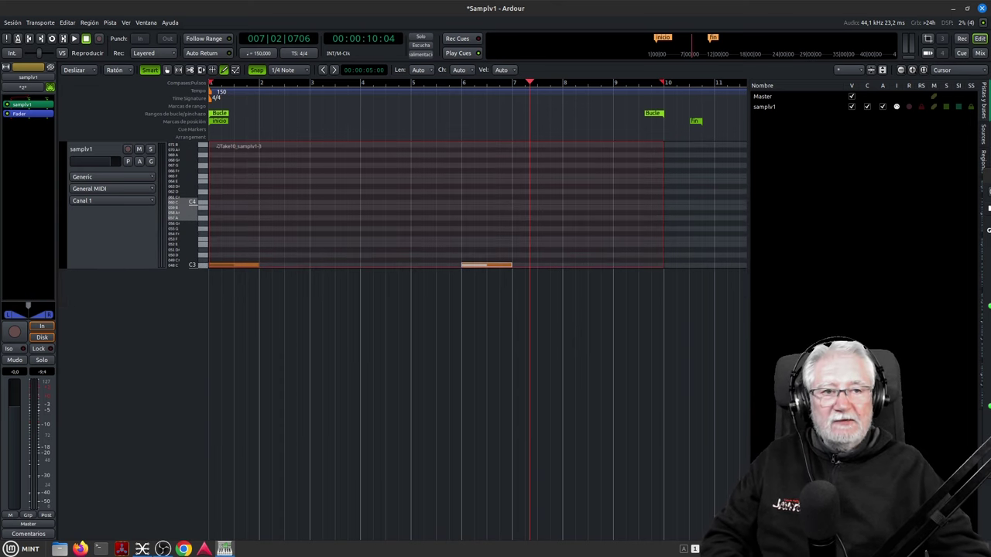
- Shorten the loop range to end midway through bar 2 and play it with the samplv1 window back over the editor
mouse_move(990, 171)
mouse_down()
mouse_move(990, 180)
mouse_move(525, 226)
mouse_move(468, 275)
mouse_move(455, 244)
mouse_move(478, 296)
mouse_up()
mouse_move(655, 115)
mouse_down()
mouse_move(249, 134)
mouse_move(272, 123)
mouse_up()
click(83, 53)
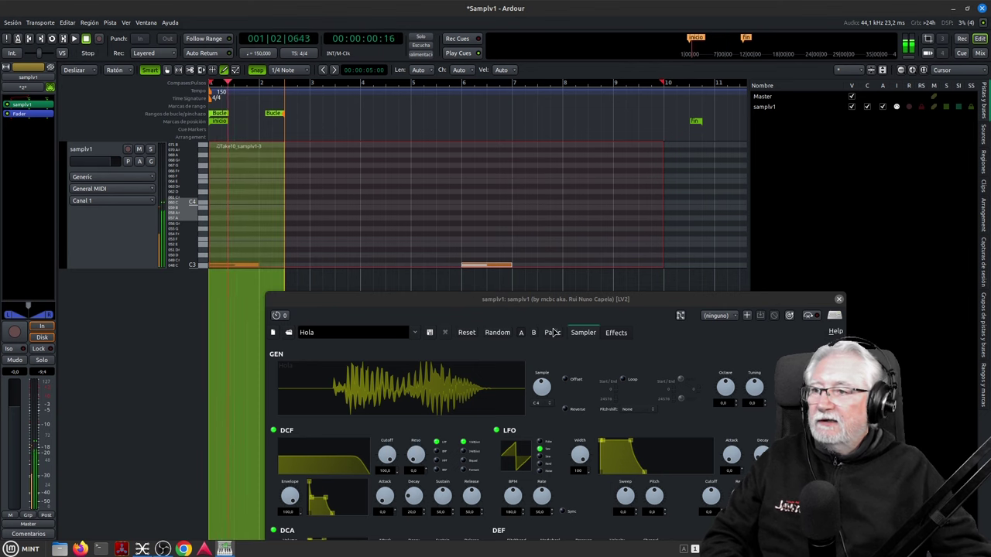
drag(580, 299, 606, 128)
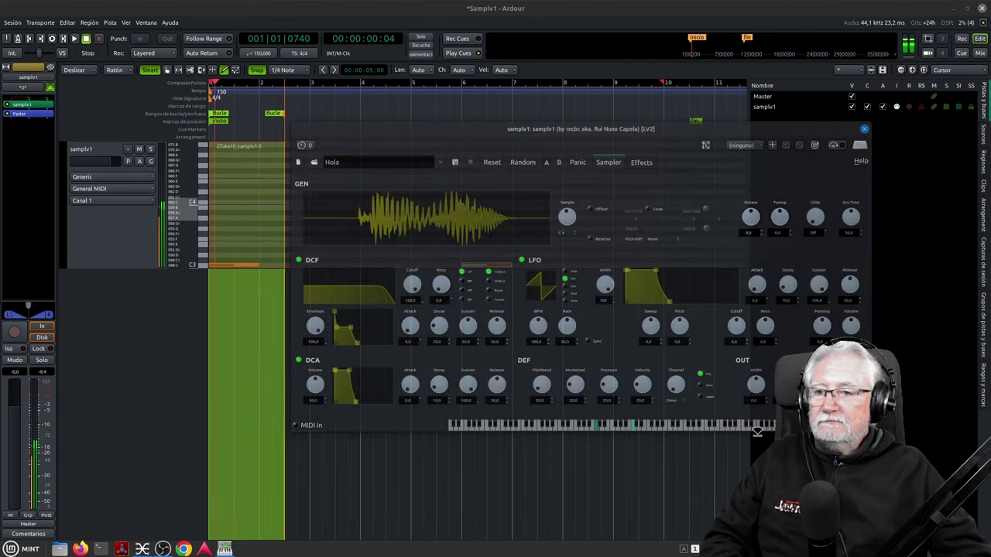
- Set the samplv1 reverb to Wet 33, Room 71, Damp 73 and Feedback 89, and close the plugin and stop playback
click(640, 163)
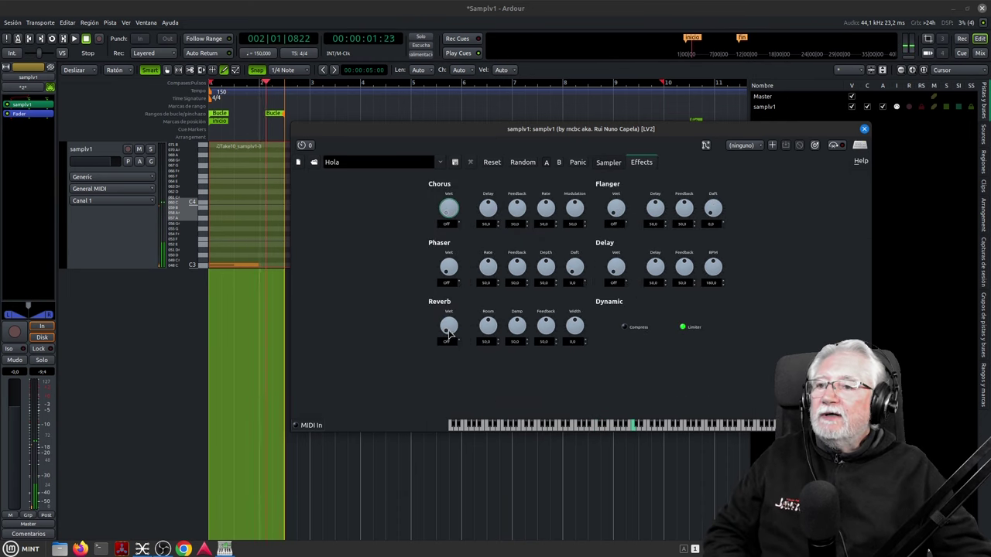
drag(446, 335, 443, 322)
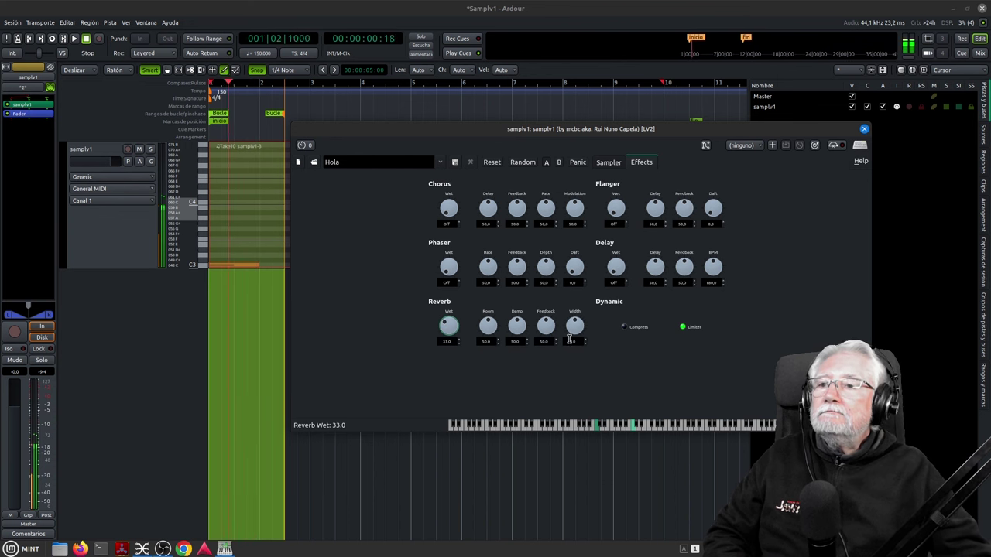
drag(486, 337, 486, 332)
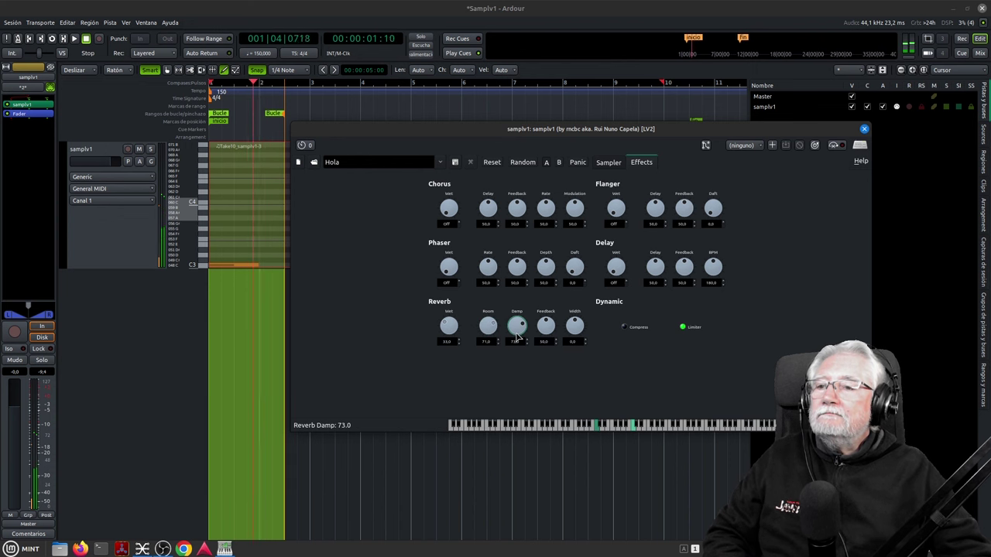
click(540, 326)
drag(539, 334, 557, 338)
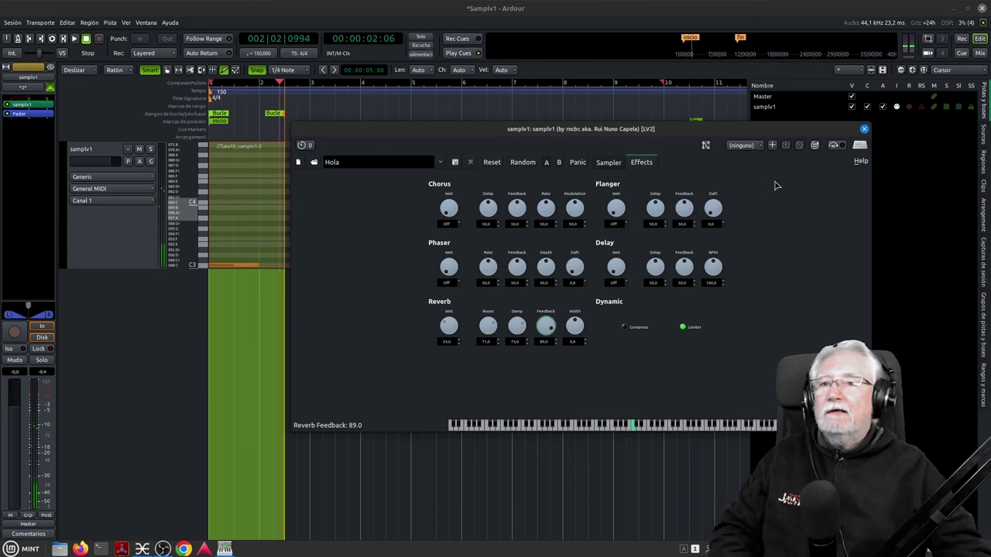
click(863, 128)
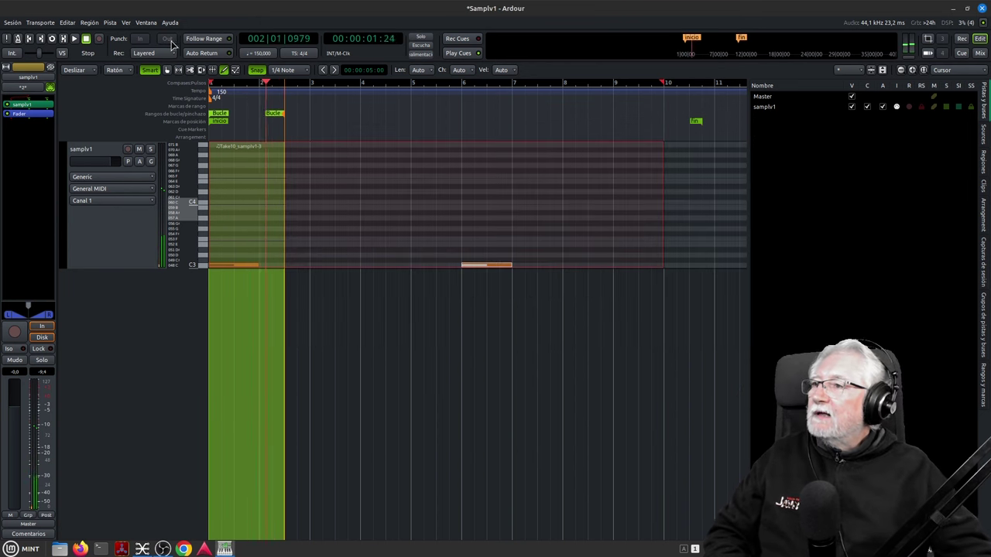
click(86, 39)
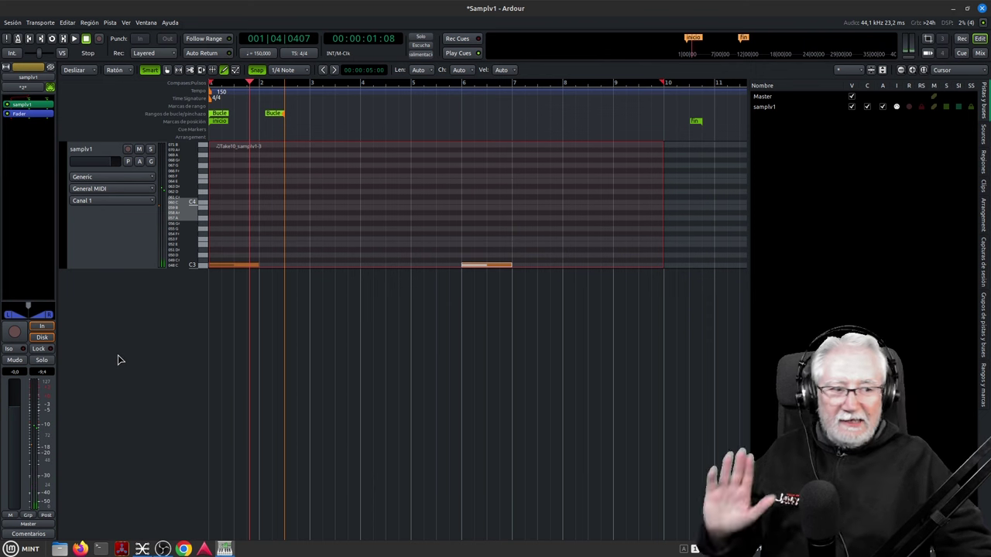
- Add another MIDI track named samplv1 with the samplv1 instrument and strict I/O pin mode
double_click(99, 366)
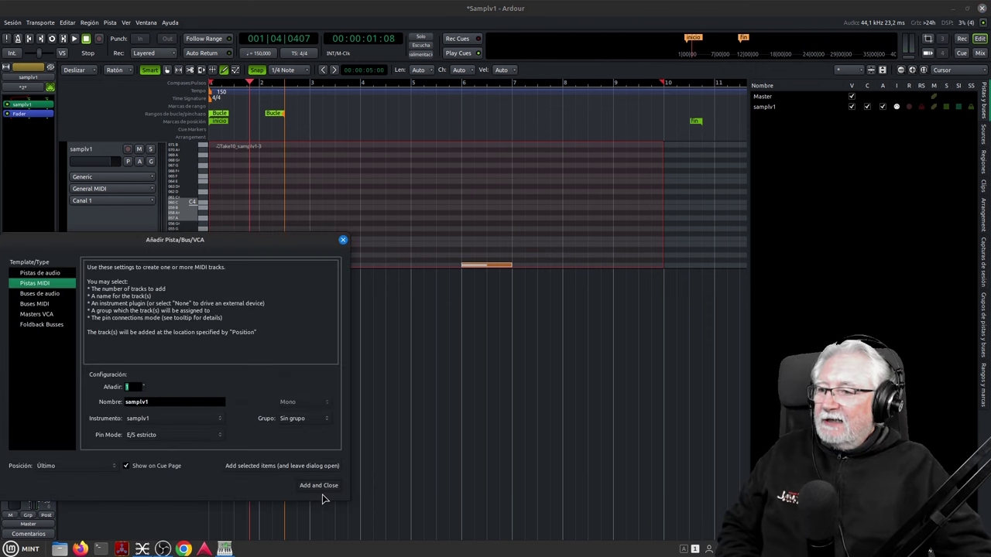
click(319, 486)
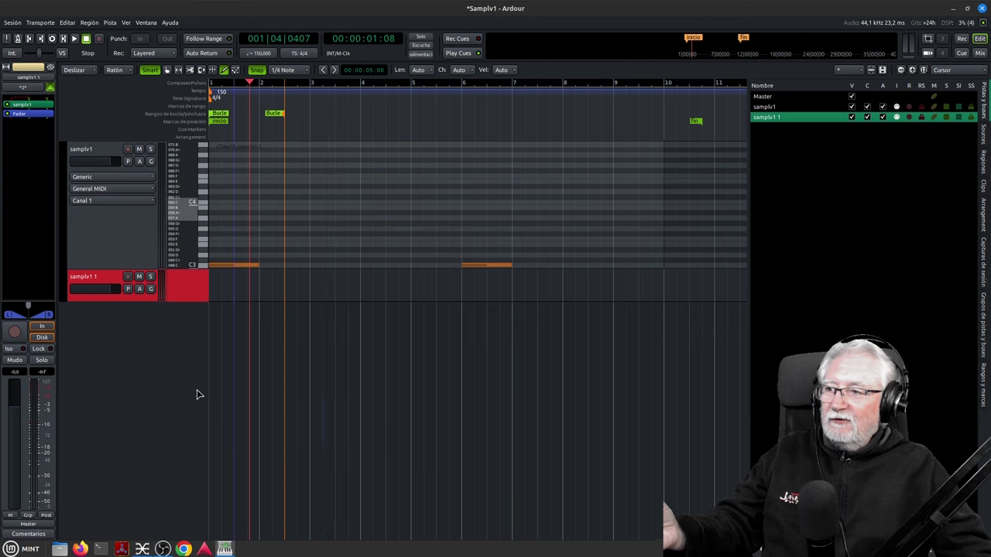
- Rename the first samplv1 track to Hola and increase the height of the samplv1 1 track
drag(113, 301, 121, 438)
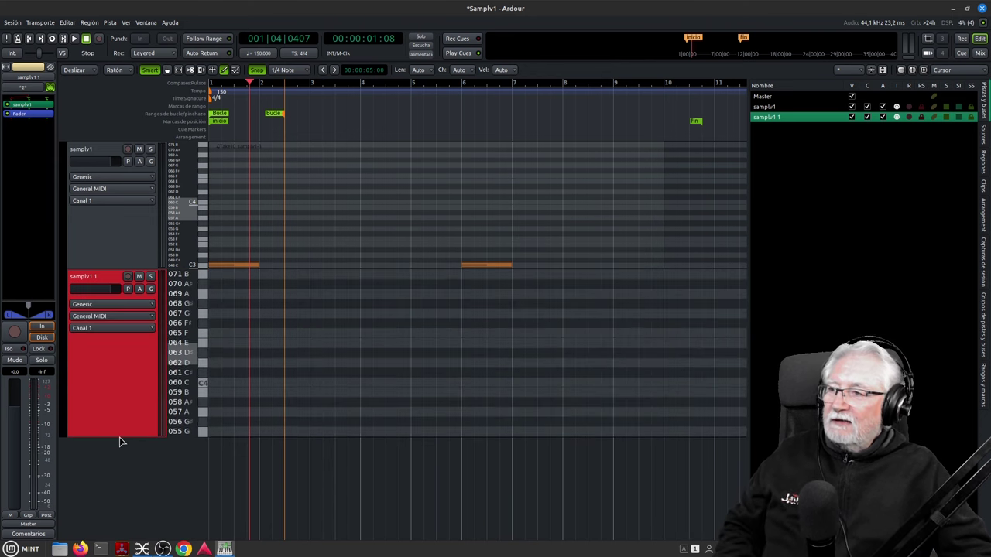
double_click(78, 150)
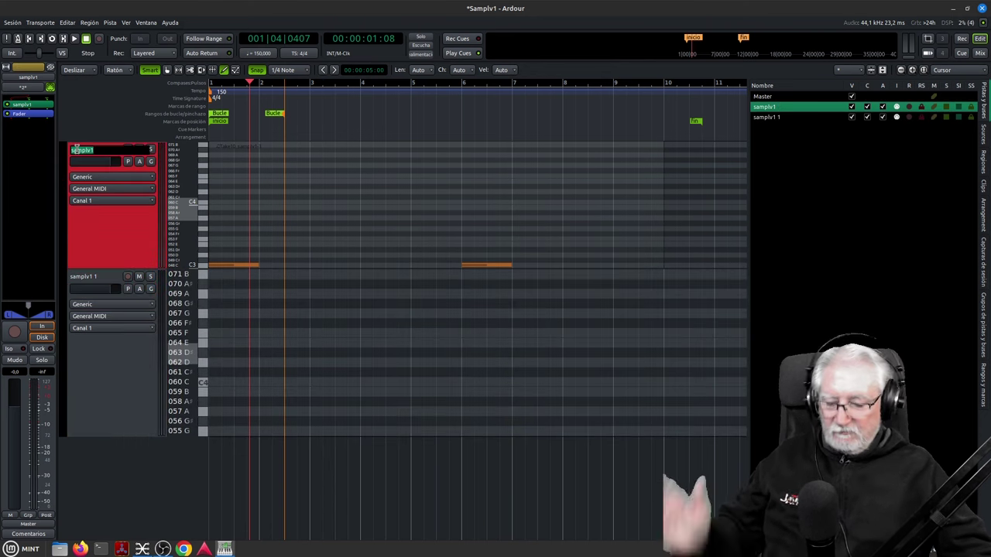
text(Hola)
key(Return)
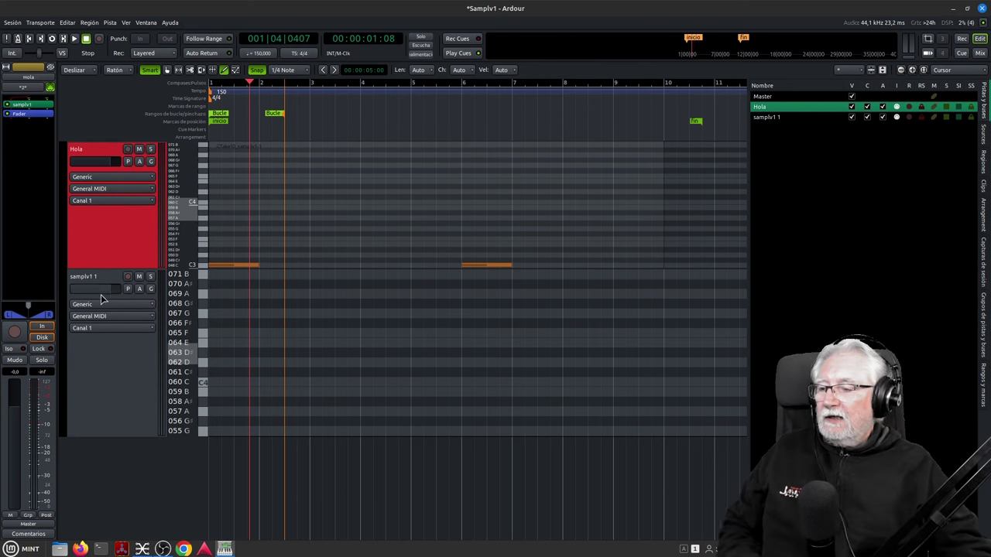
drag(127, 439, 128, 488)
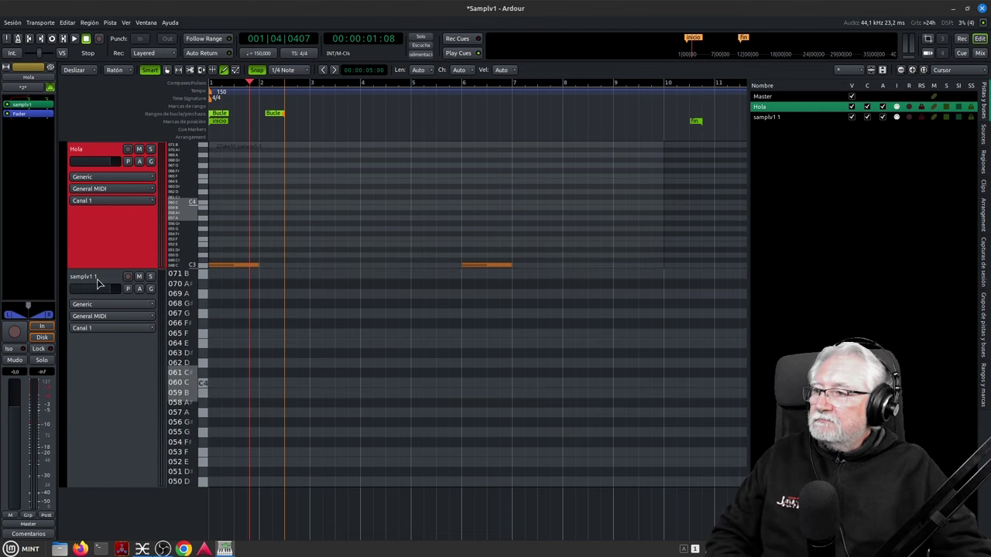
- Open the samplv1 plugin of the samplv1 1 track and load the sample NO.wav into it
click(107, 431)
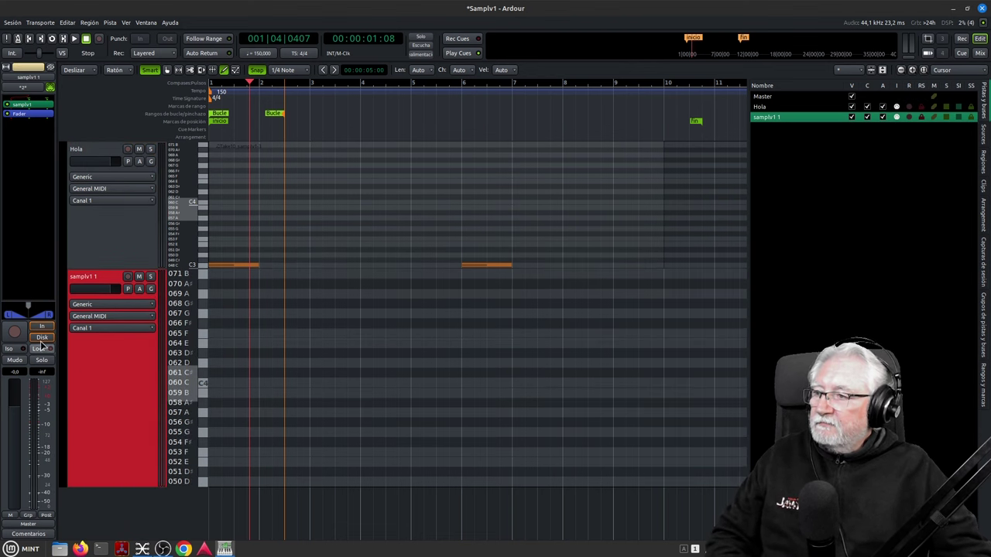
double_click(24, 109)
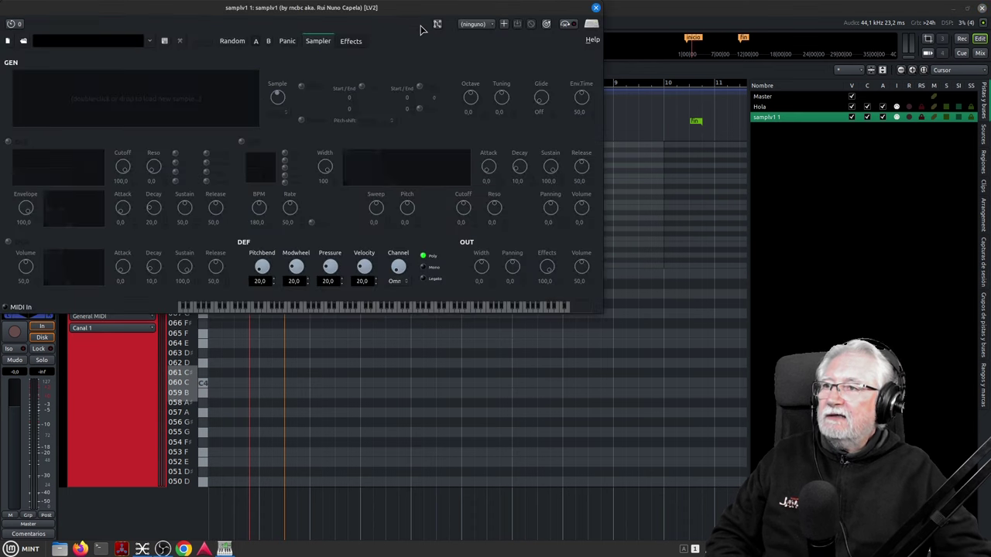
drag(404, 13, 739, 127)
right_click(478, 200)
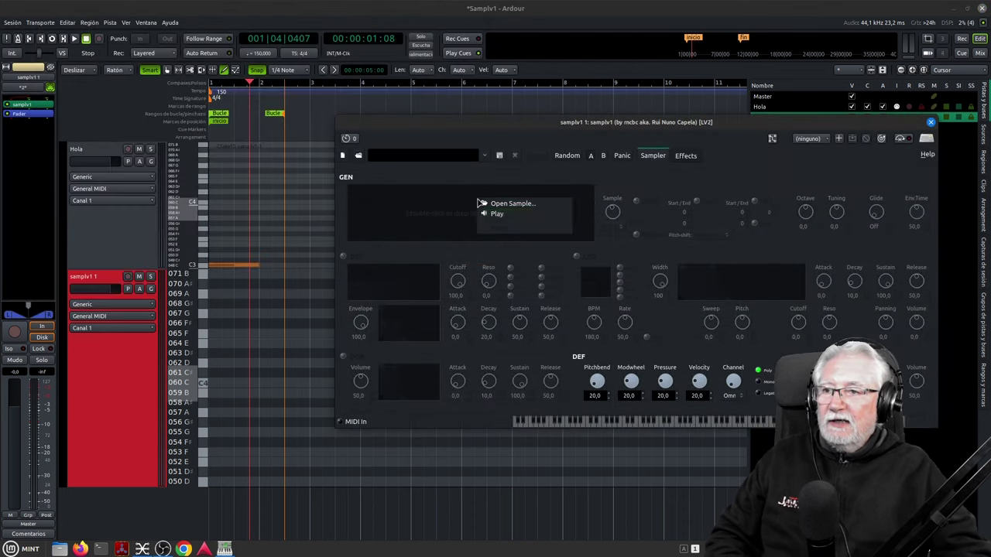
click(526, 204)
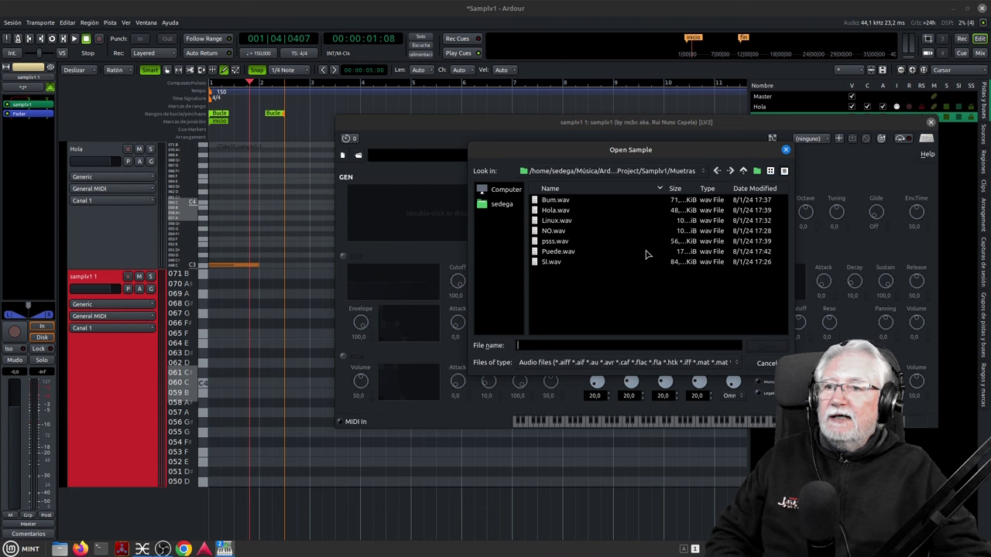
click(551, 231)
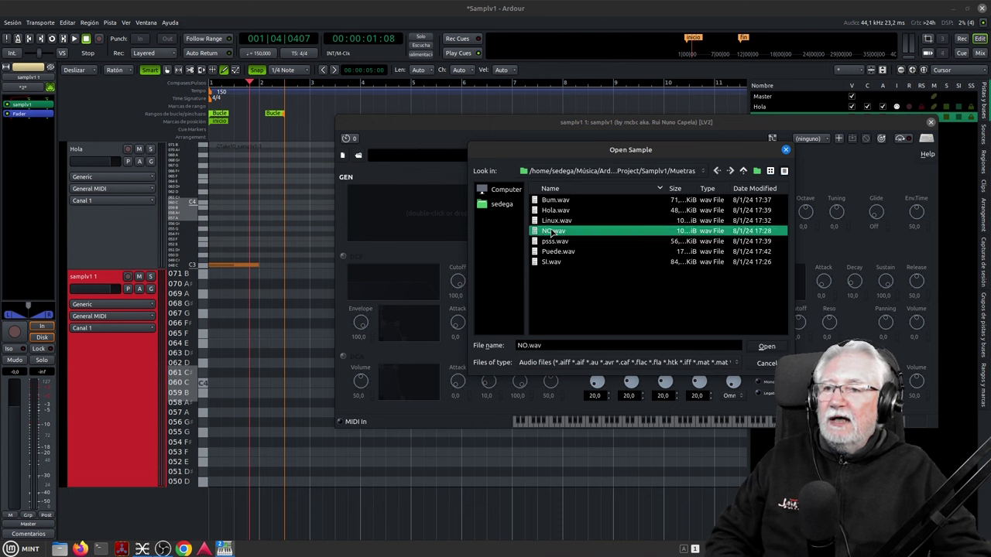
click(768, 348)
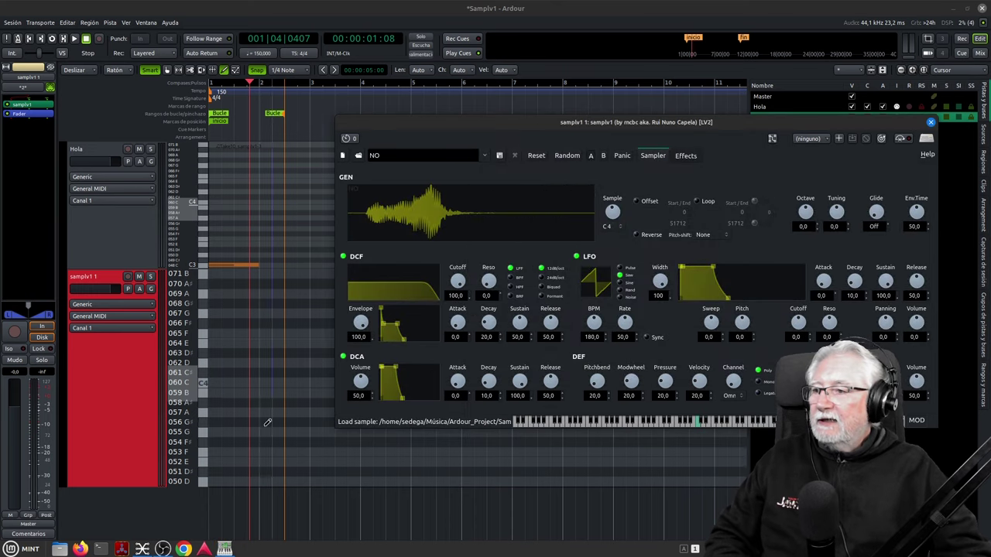
- Audition the NO sample on note 48 C of the samplv1 1 track and shift the plugin window slightly
scroll(207, 465, down, 3)
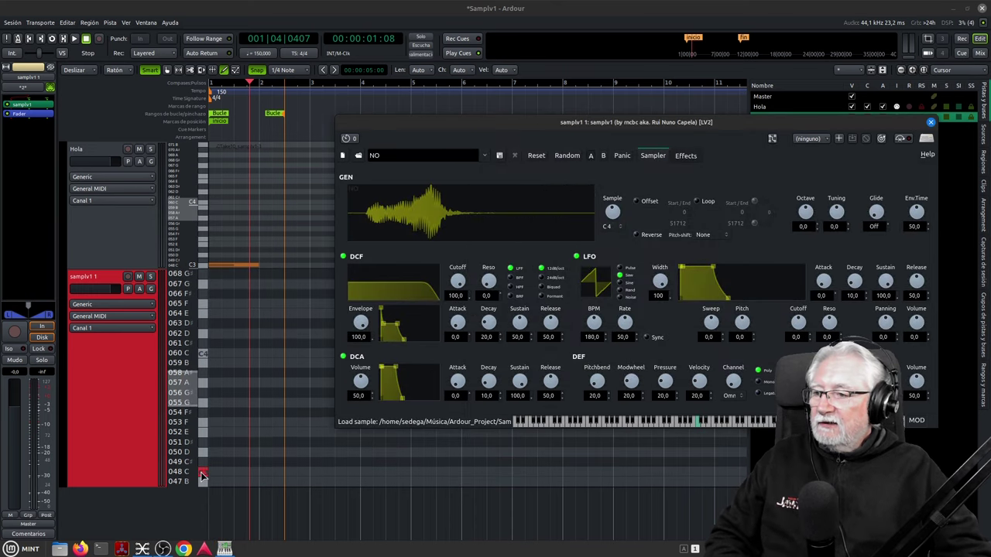
click(202, 474)
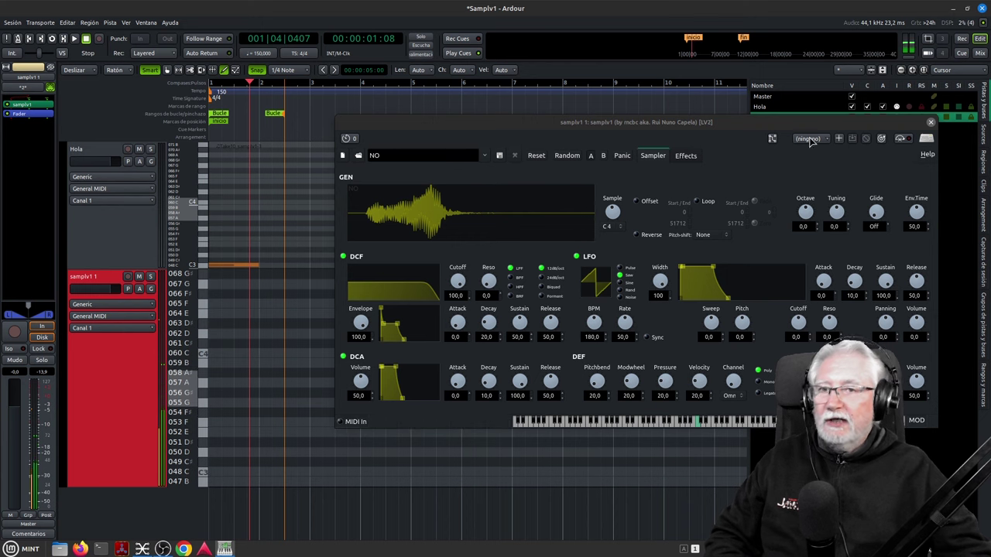
drag(778, 123, 786, 132)
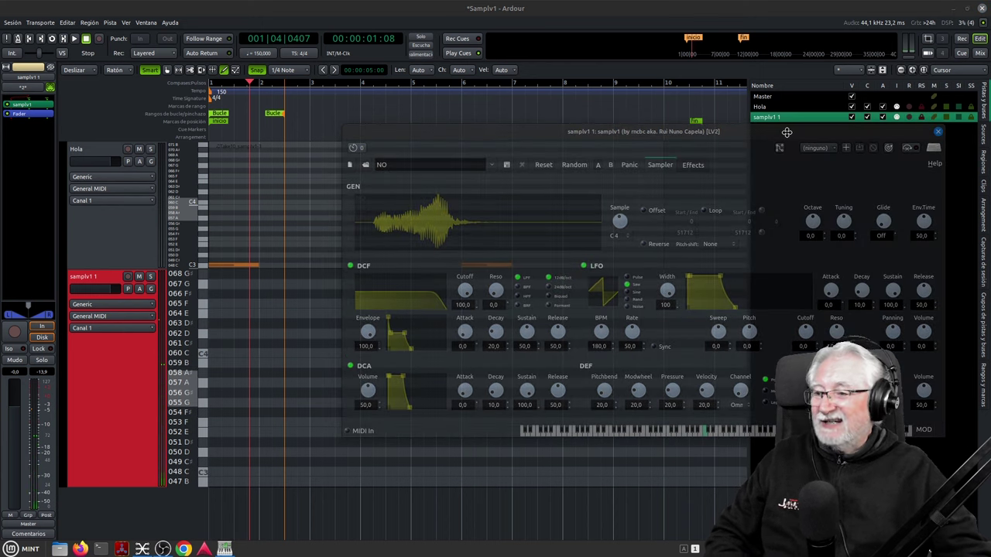
drag(786, 132, 786, 132)
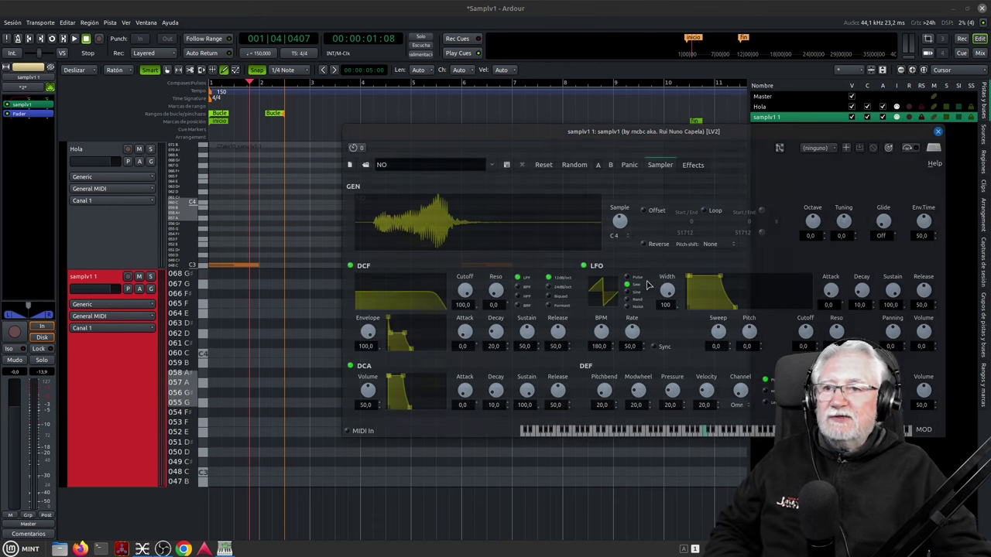
- Set the NO sample's base note to C 5 and audition it on notes 60 C and 48 C
click(620, 236)
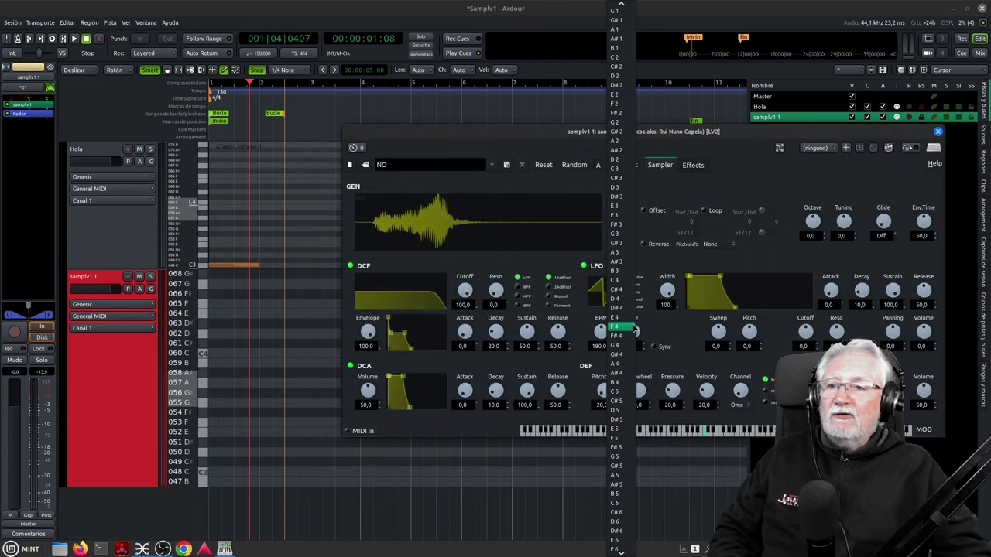
click(617, 393)
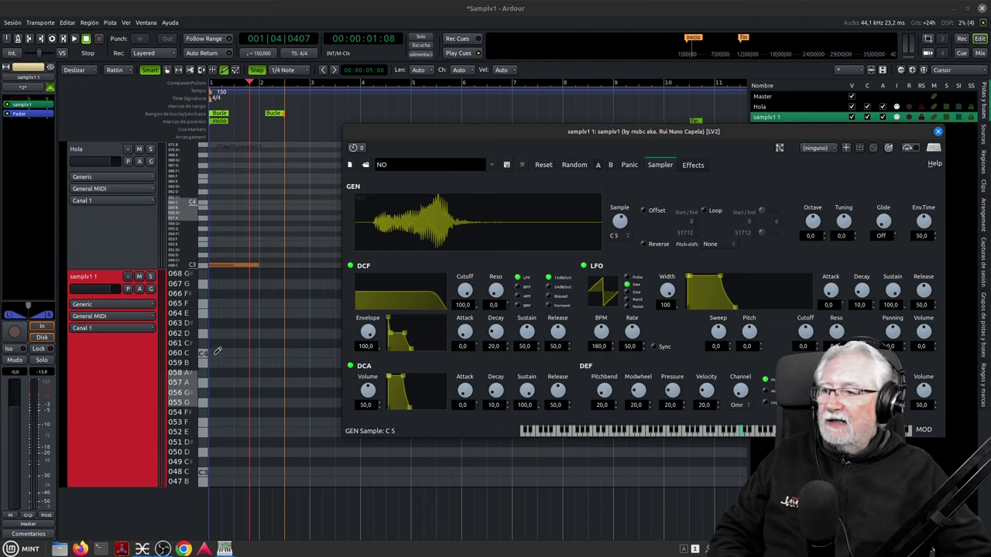
click(202, 359)
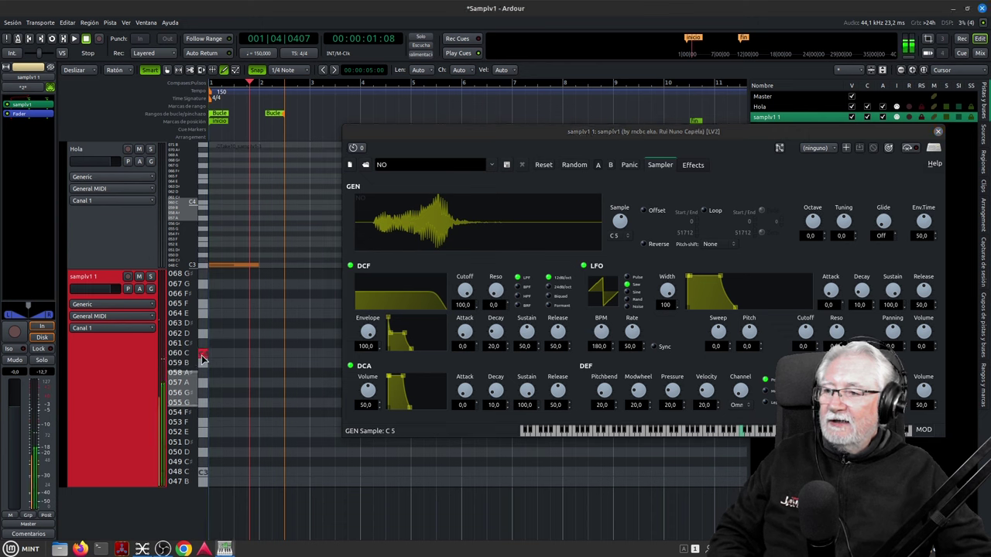
click(203, 472)
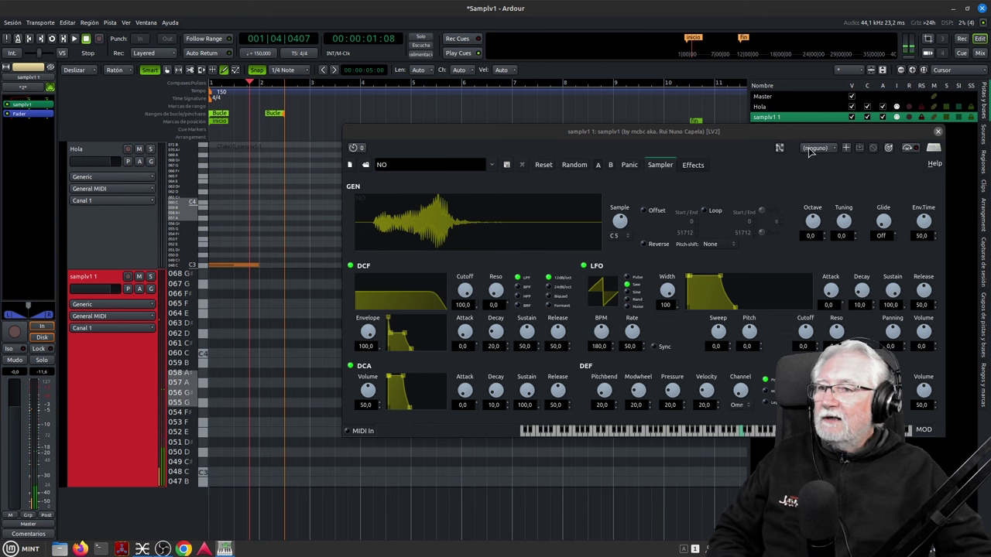
- Set the reverb Wet of the NO sample to 47 and clear the plugin window from the editor
drag(798, 130, 718, 150)
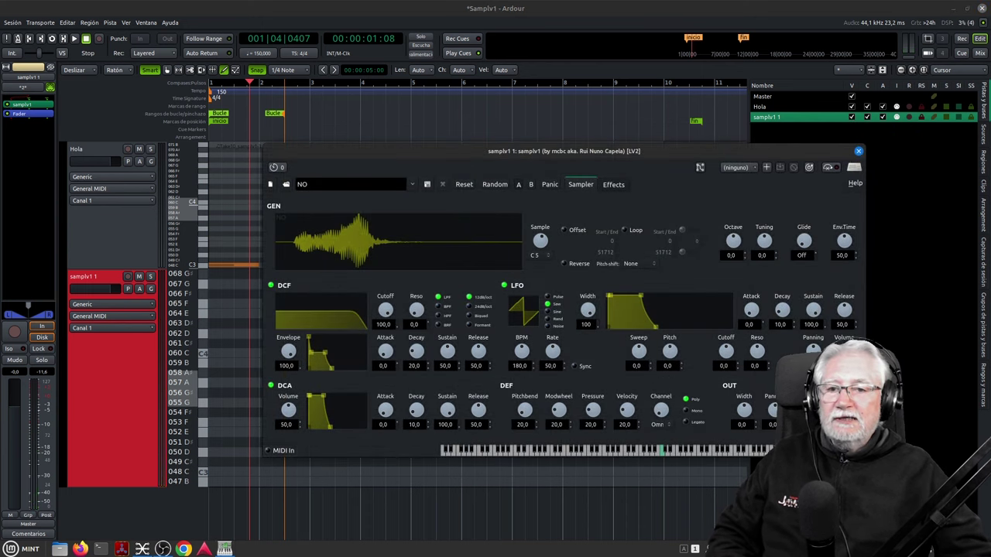
click(613, 184)
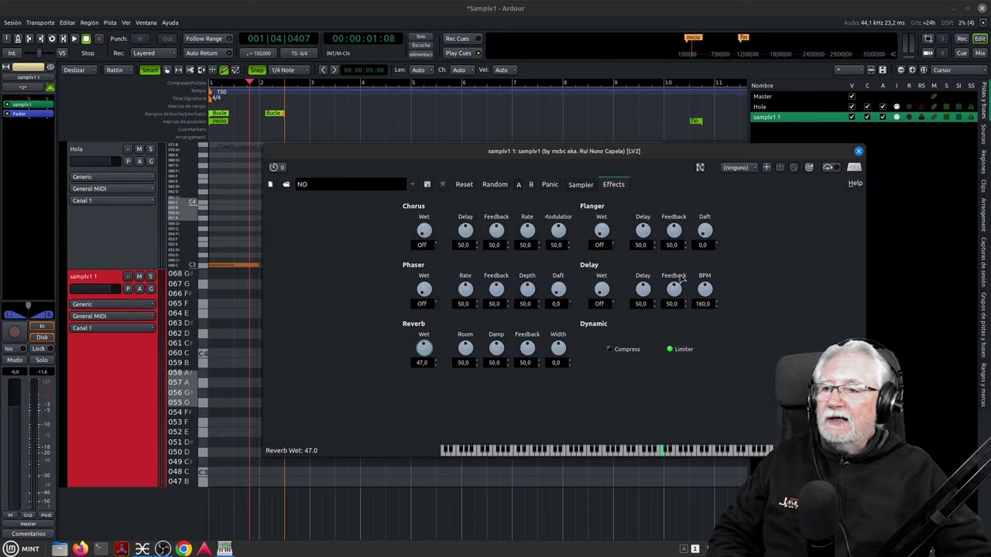
drag(781, 154, 990, 163)
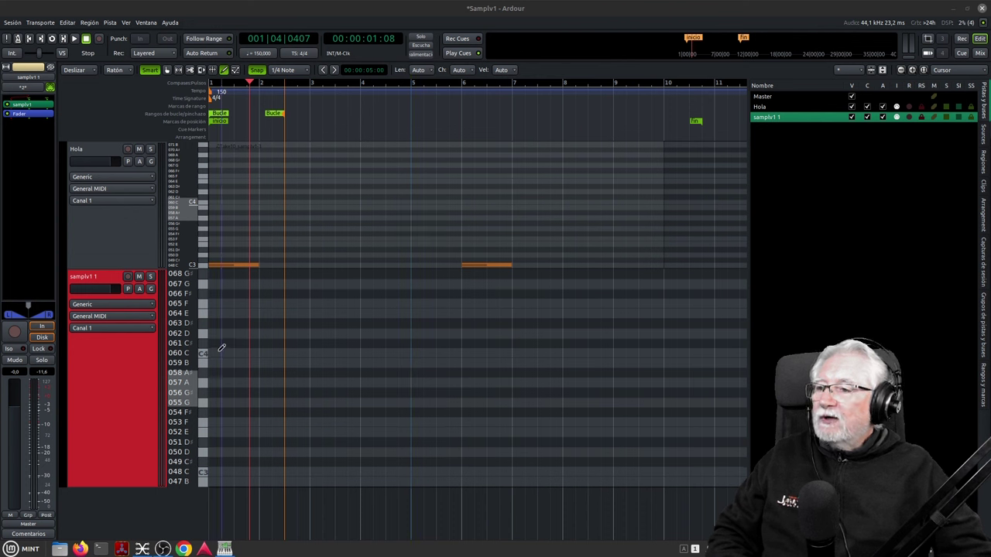
- Create a MIDI region on samplv1 1 from bar 1 to bar 10 and add one-beat C4 notes at the starts of bars 2 to 5
drag(214, 480, 666, 463)
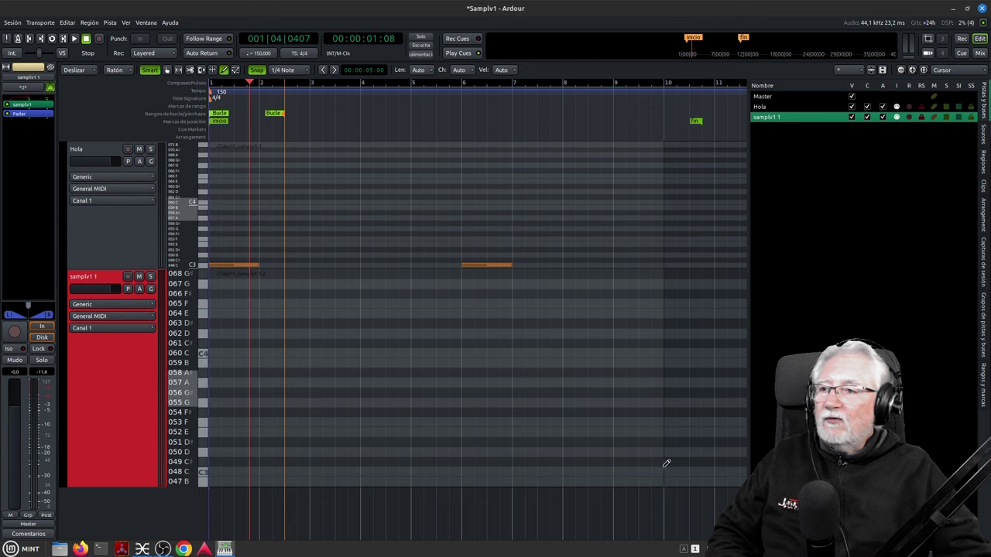
click(261, 349)
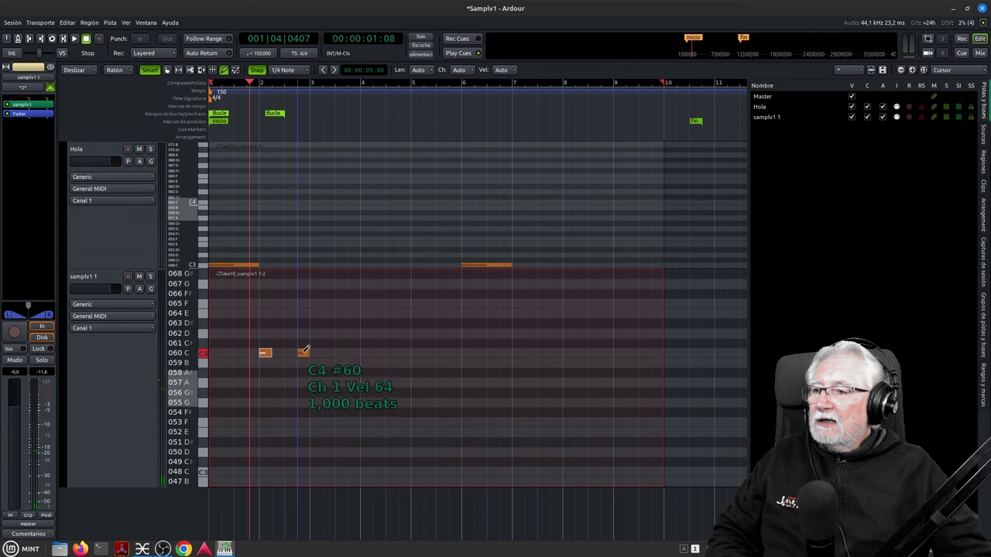
click(315, 352)
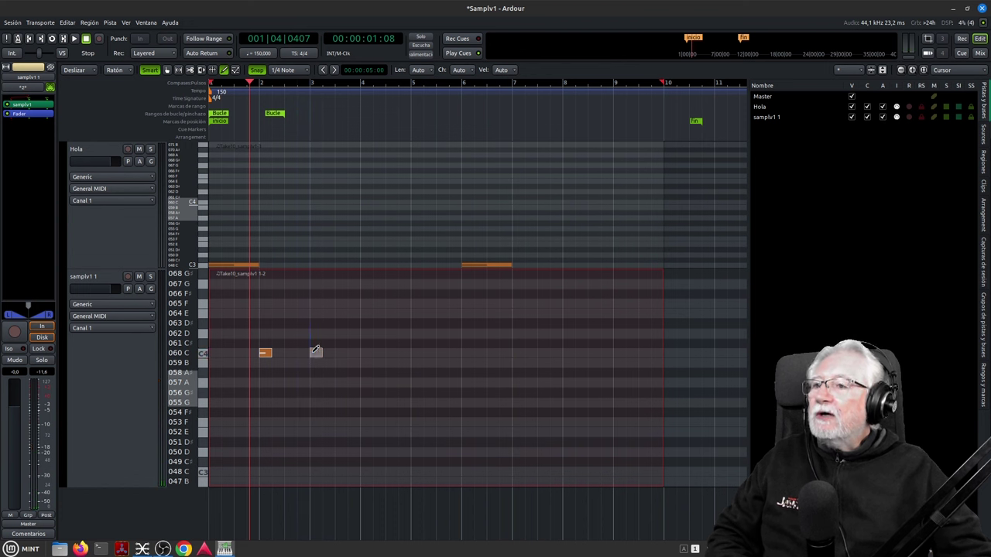
click(366, 352)
click(417, 353)
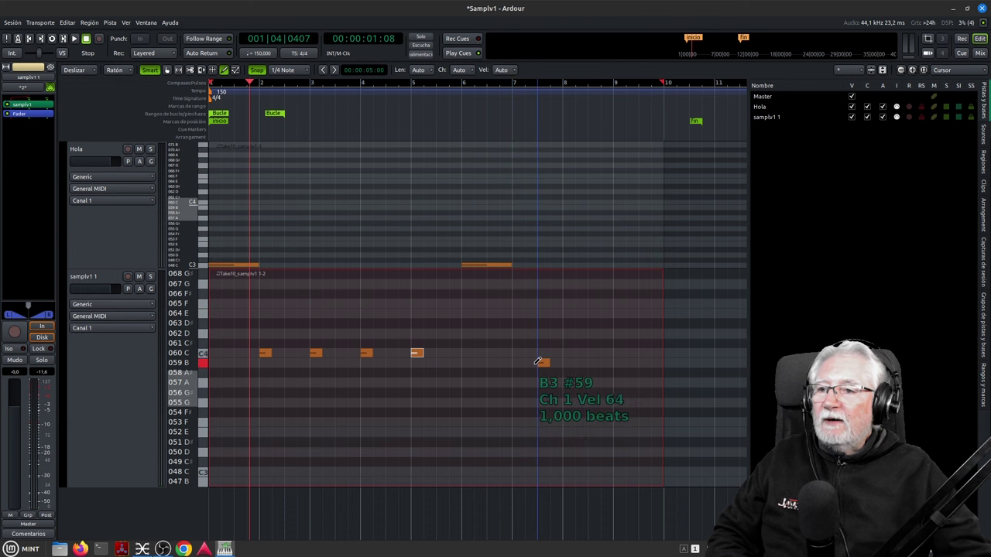
- Draw an ascending run of one-beat notes C4, D4, E4, F4 and G4 on samplv1 1, starting at bar 7
click(523, 353)
click(529, 333)
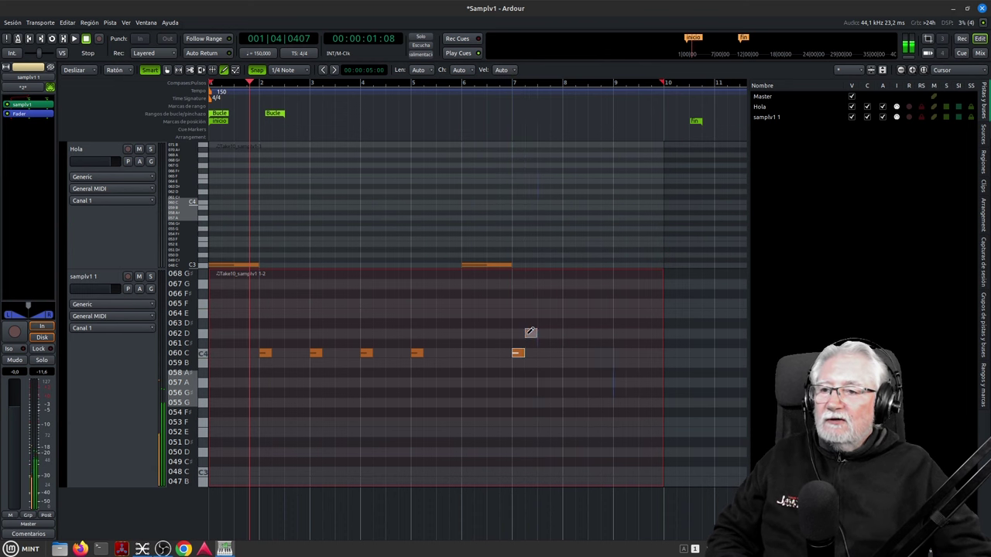
click(545, 311)
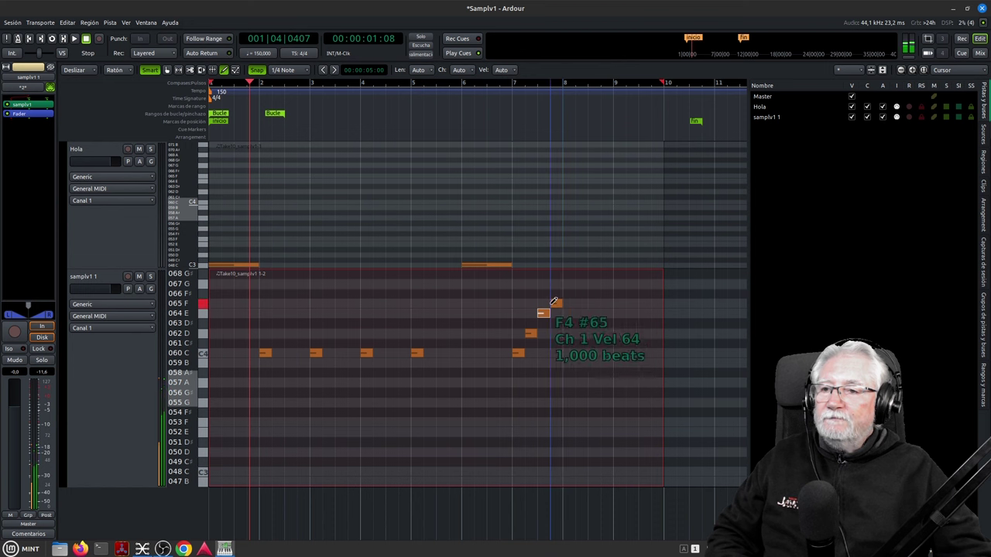
click(555, 304)
click(568, 283)
- Continue the melody with descending one-beat notes F4, E4, D4, C4, B3, A3 and G3 up to the end of bar 9
click(580, 302)
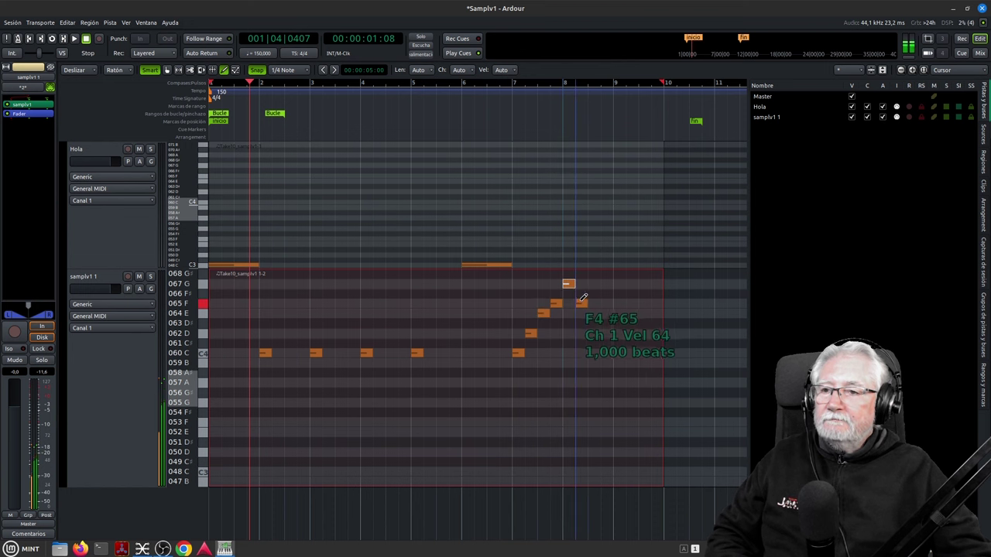
click(594, 313)
click(605, 333)
click(619, 352)
click(631, 362)
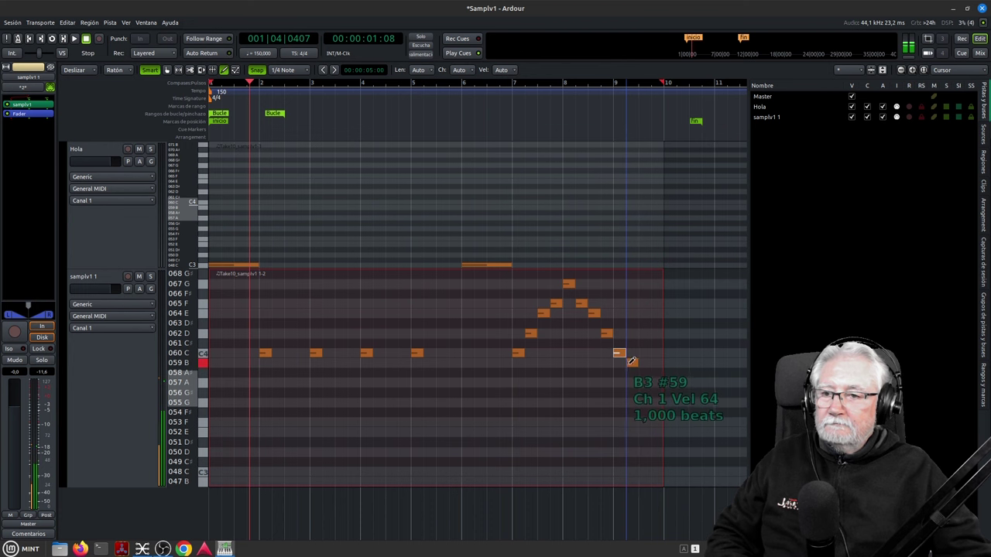
click(644, 382)
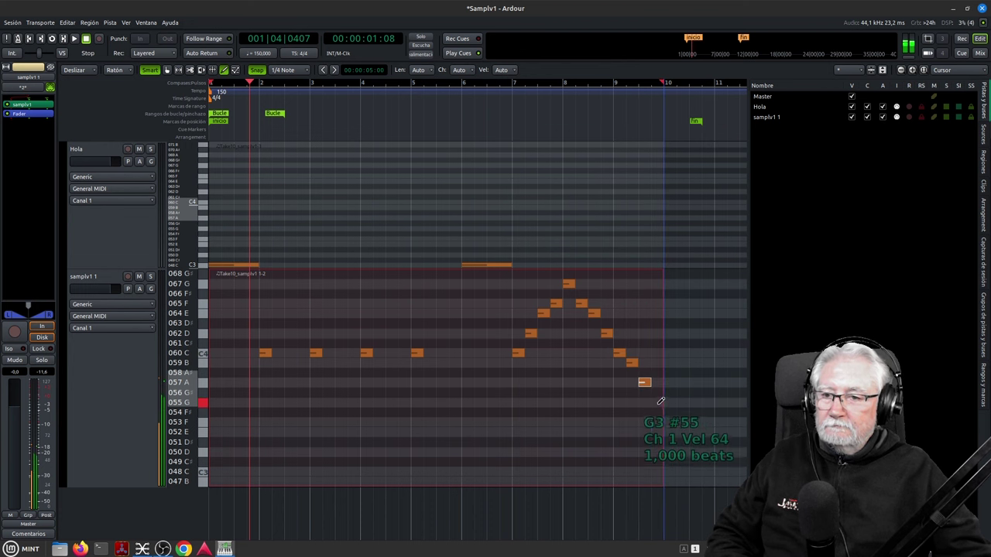
click(656, 402)
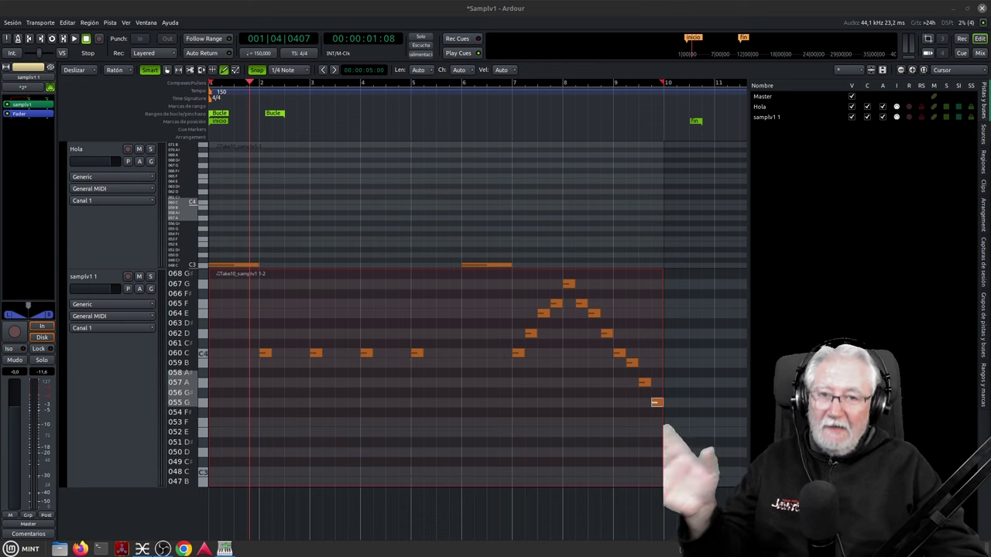
- Reduce the samplv1 1 track's height and add another MIDI track named samplv1 with the samplv1 instrument and strict I/O pin mode
drag(108, 486, 119, 377)
double_click(106, 463)
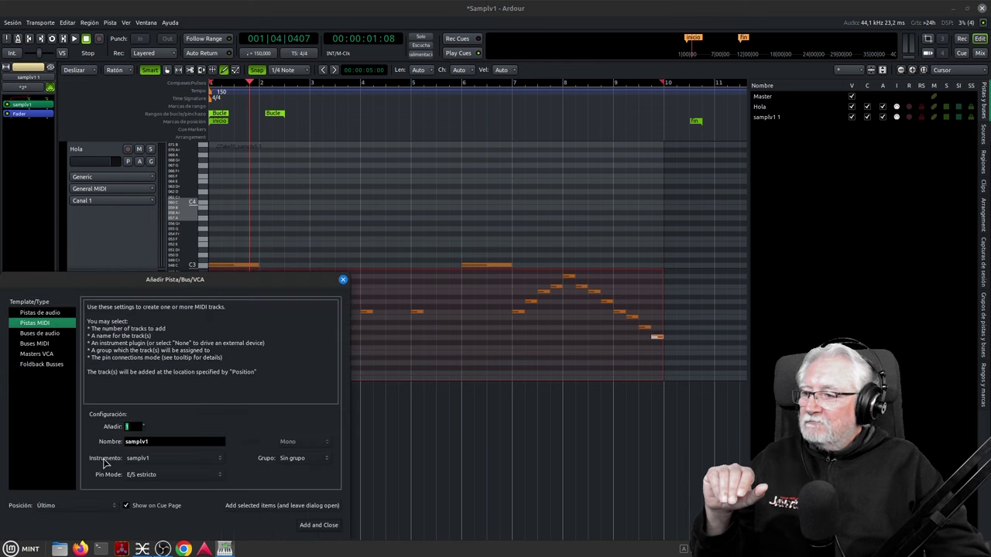
click(317, 525)
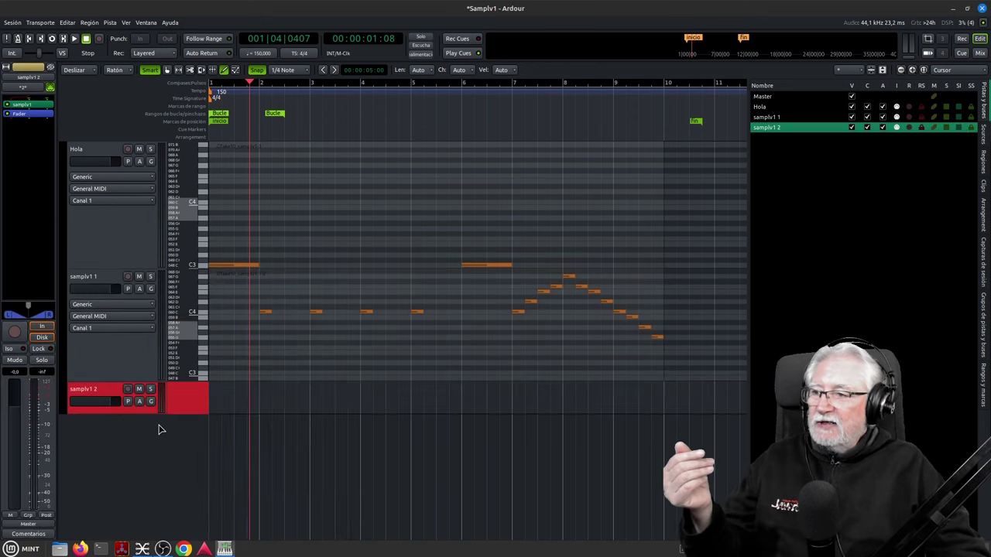
- Shrink the Hola and samplv1 1 tracks to minimal height and enlarge the samplv1 2 track to show its note rows
drag(143, 415, 148, 502)
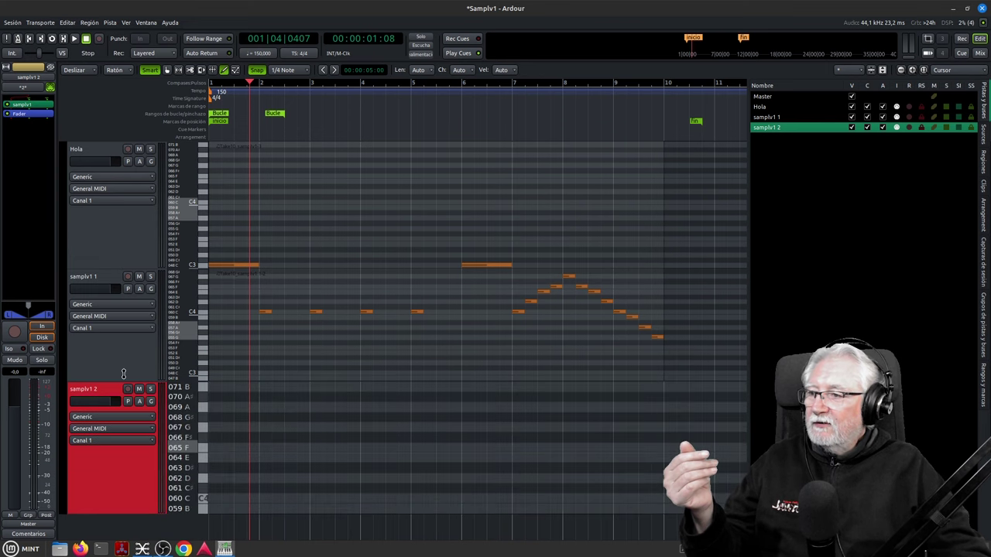
drag(120, 264, 128, 167)
drag(131, 278, 132, 194)
drag(132, 321, 103, 467)
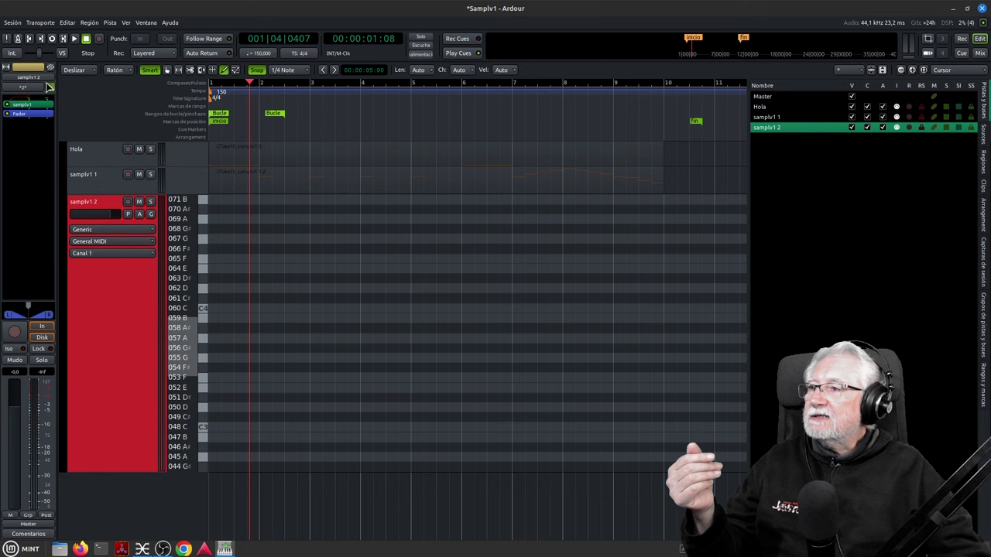
- Load SI.wav into the samplv1 2 track's sampler and audition it across the plugin's low and middle keys
double_click(26, 105)
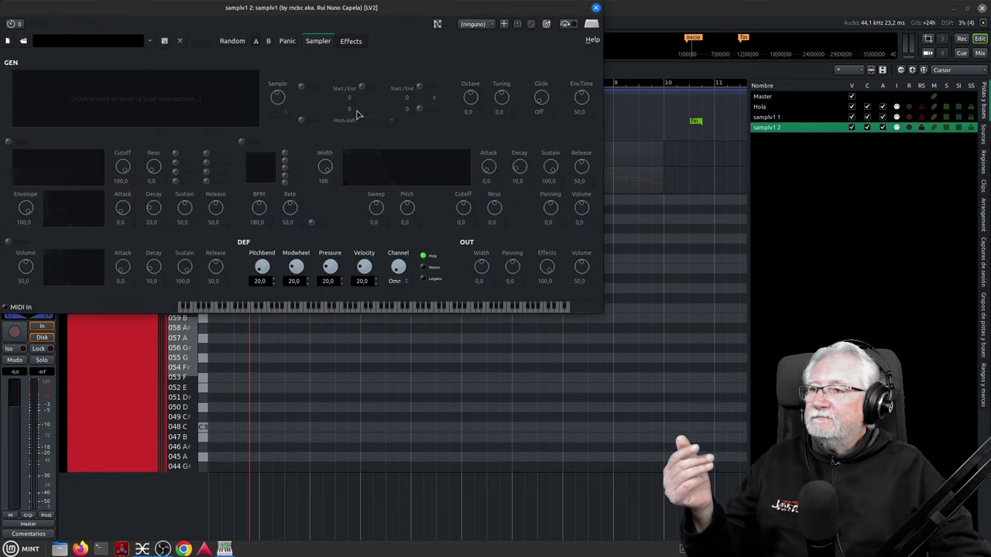
right_click(108, 98)
click(151, 95)
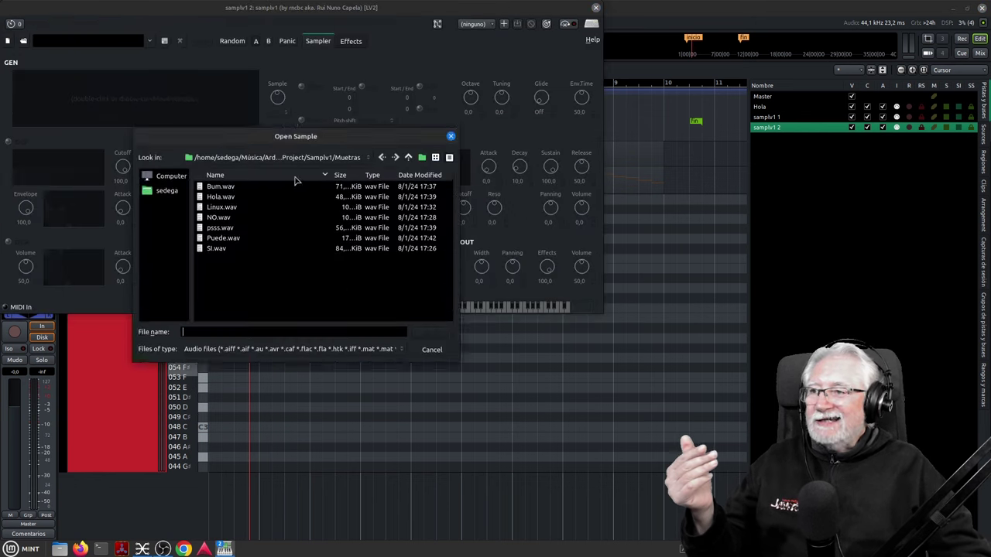
click(220, 149)
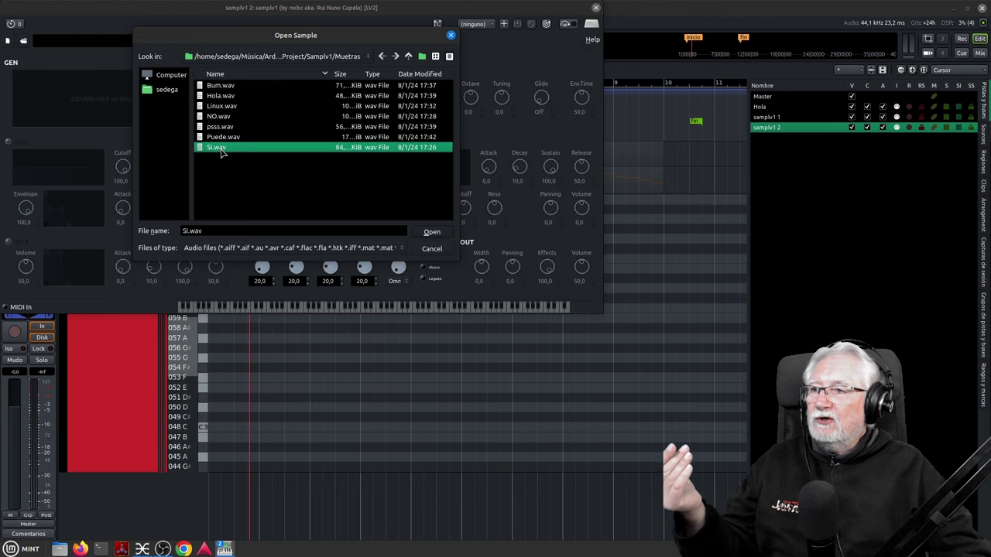
click(432, 232)
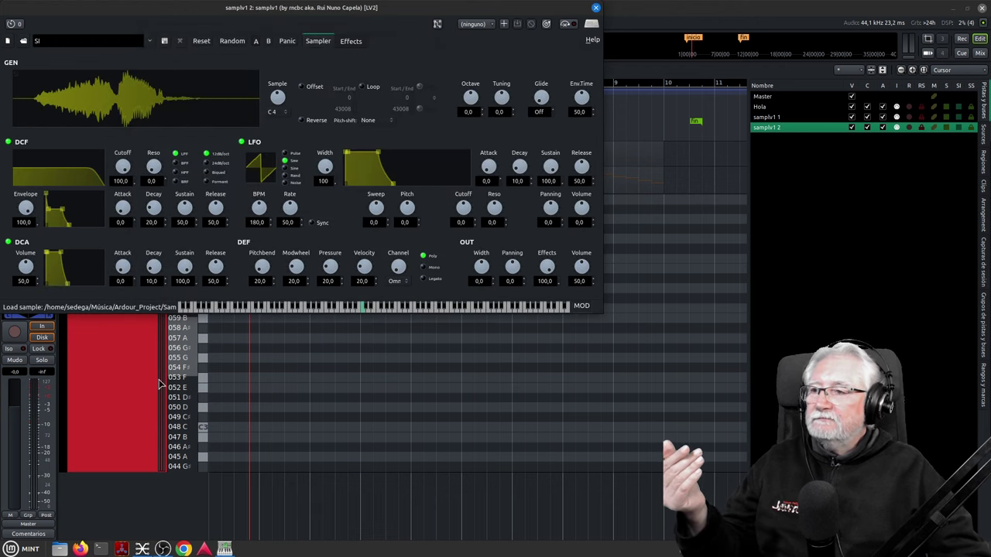
click(289, 310)
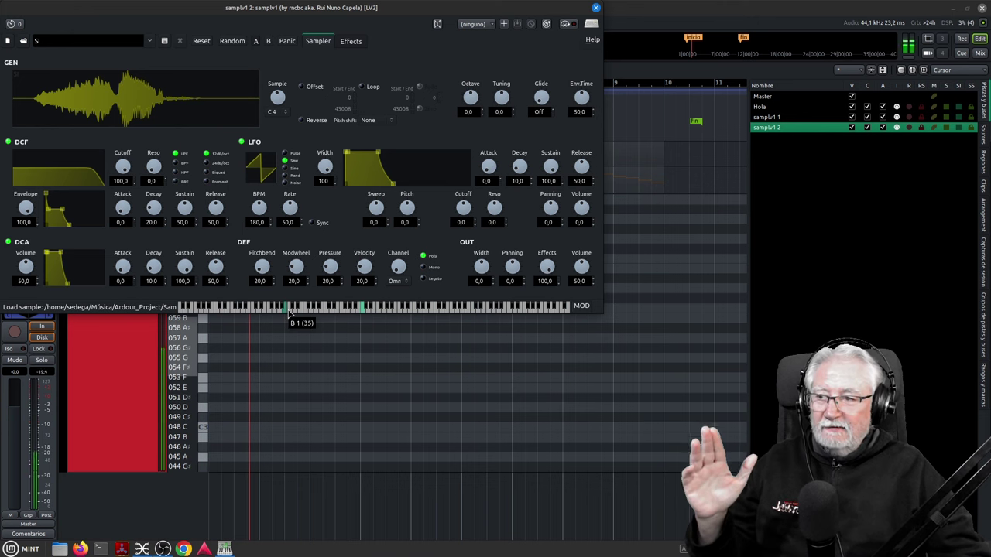
drag(297, 311, 403, 311)
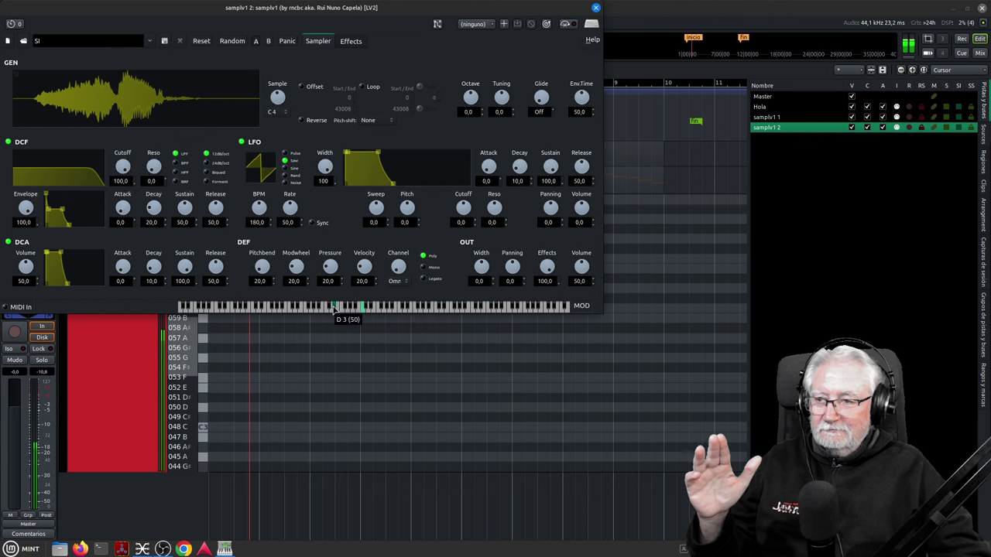
- Create an empty MIDI region on samplv1 2 from bar 1 to the end of bar 9 and enlarge the samplv1 1 track
drag(454, 10, 990, 229)
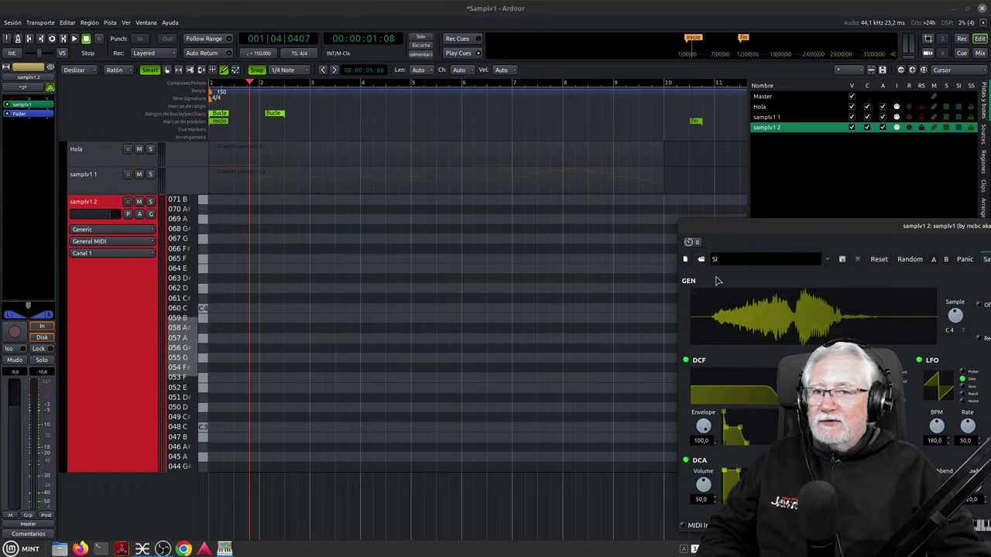
drag(762, 228, 880, 225)
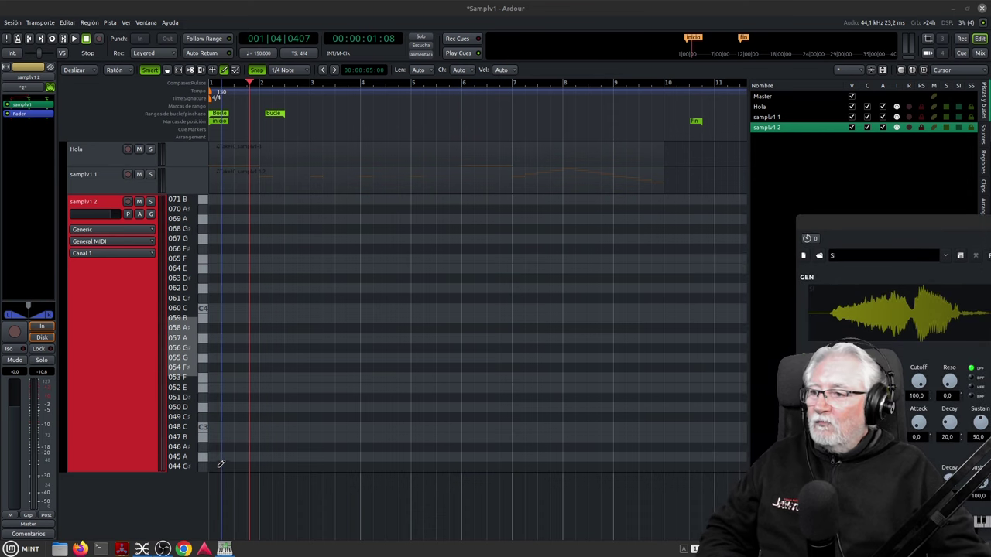
drag(216, 465, 660, 446)
scroll(658, 444, down, 1)
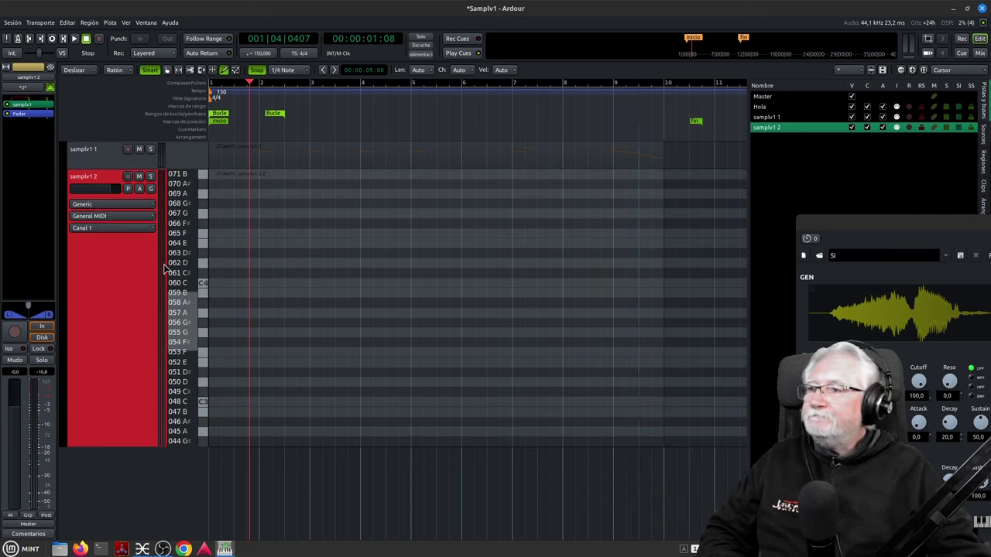
drag(130, 164, 104, 243)
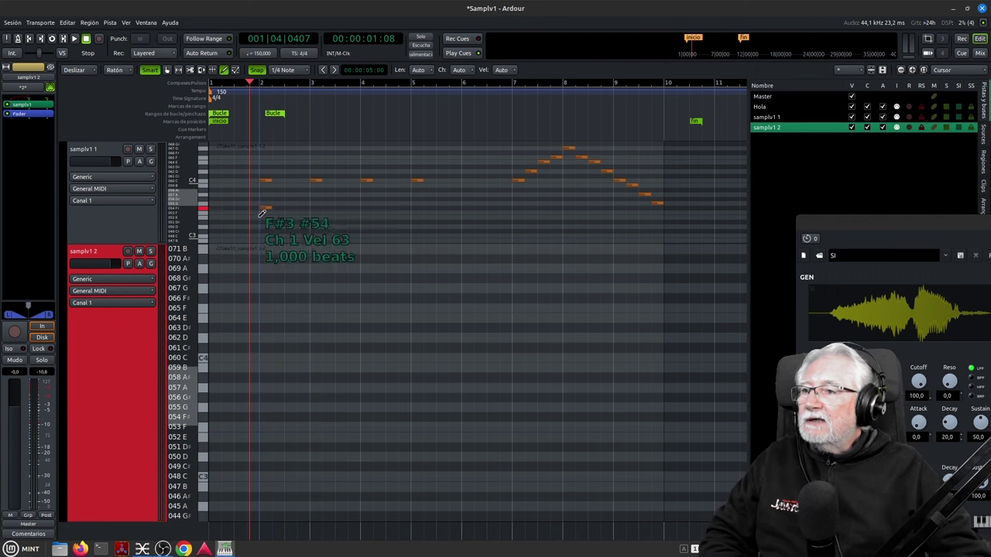
- Draw rising one-beat notes on samplv1 2: C3, D3, E3 in bar 2, E3, F3, G3 in bar 3, A3, B3 in bar 4
click(259, 474)
click(277, 456)
click(290, 437)
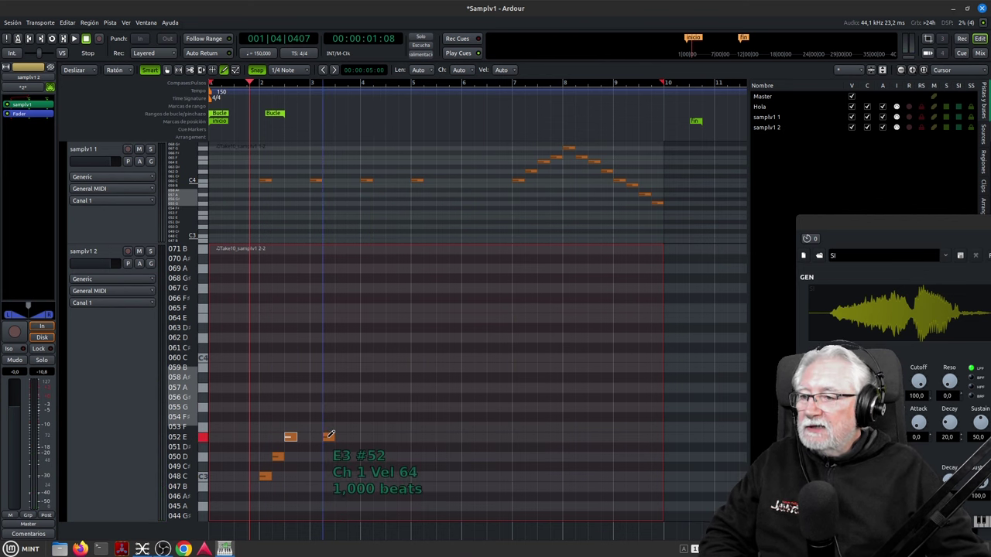
click(328, 437)
click(340, 427)
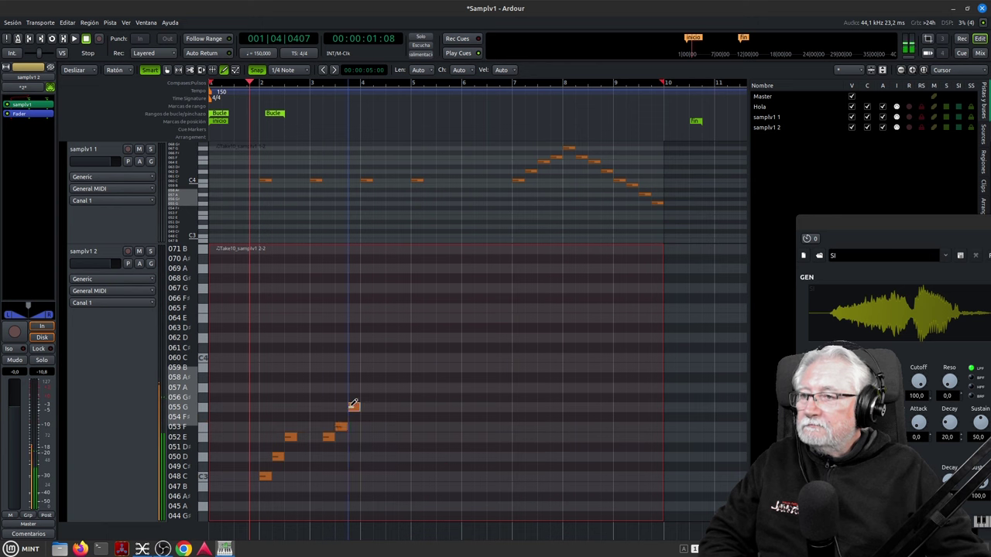
click(353, 406)
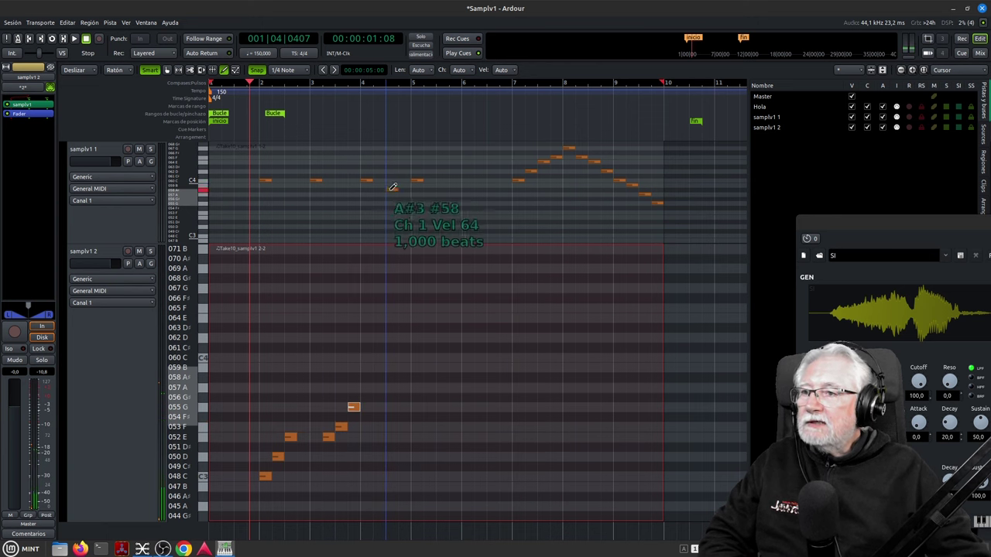
click(391, 387)
click(404, 366)
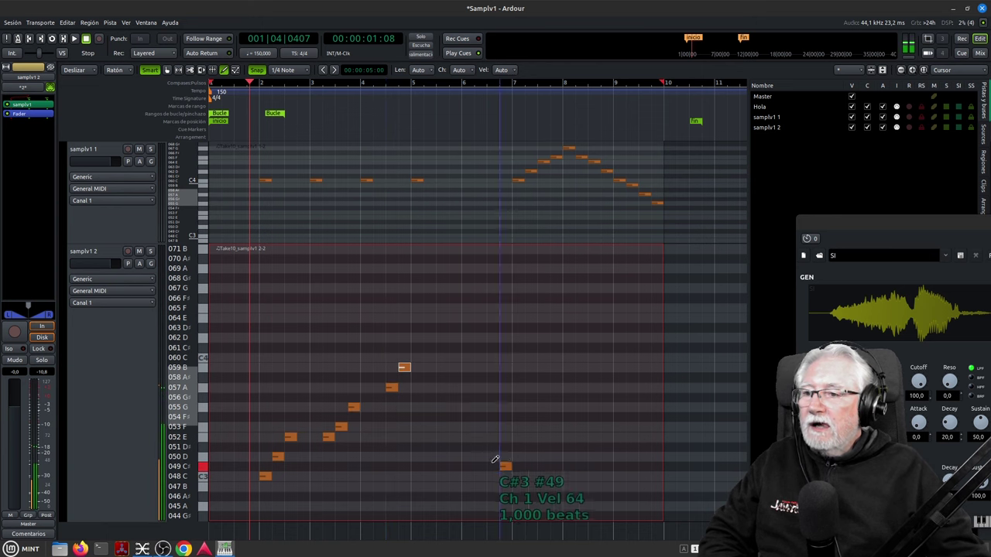
- Add one-beat notes on samplv1 2: C3 in bar 5, C3, B2 and A2 in bar 6, and A2 on the last beat of bar 7
click(441, 475)
click(467, 476)
click(492, 485)
click(505, 505)
click(526, 485)
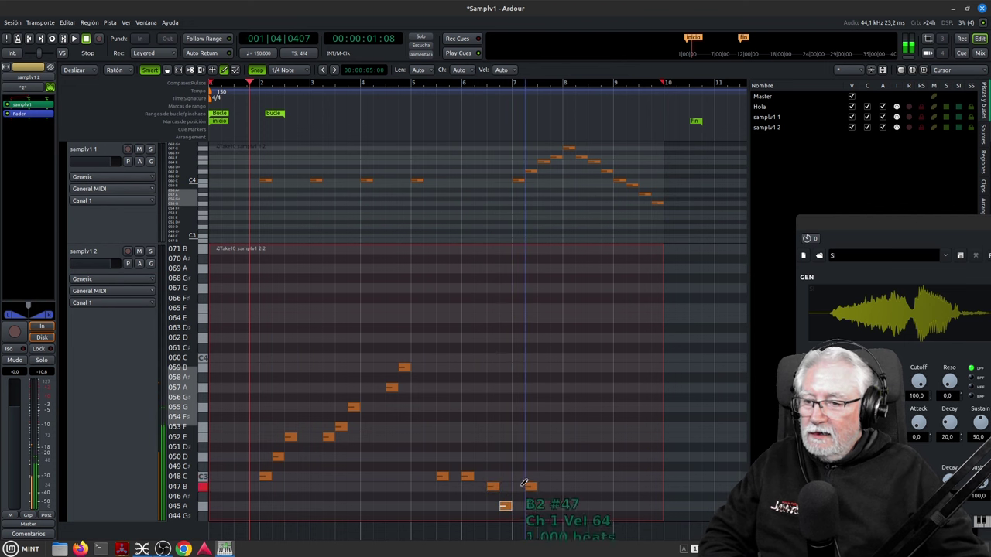
click(553, 504)
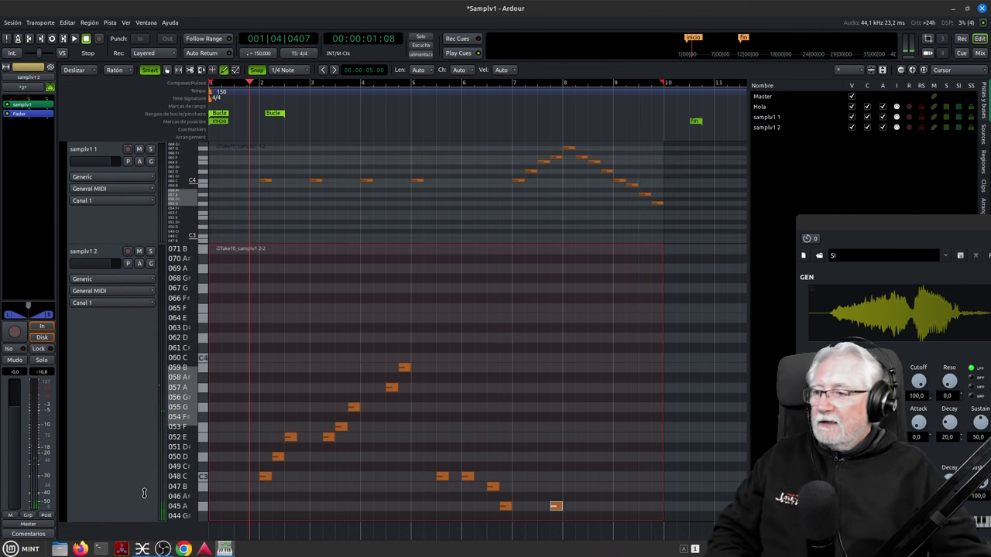
- Reduce the heights of the samplv1 2 and samplv1 1 tracks and close the sampler window
drag(132, 516, 150, 346)
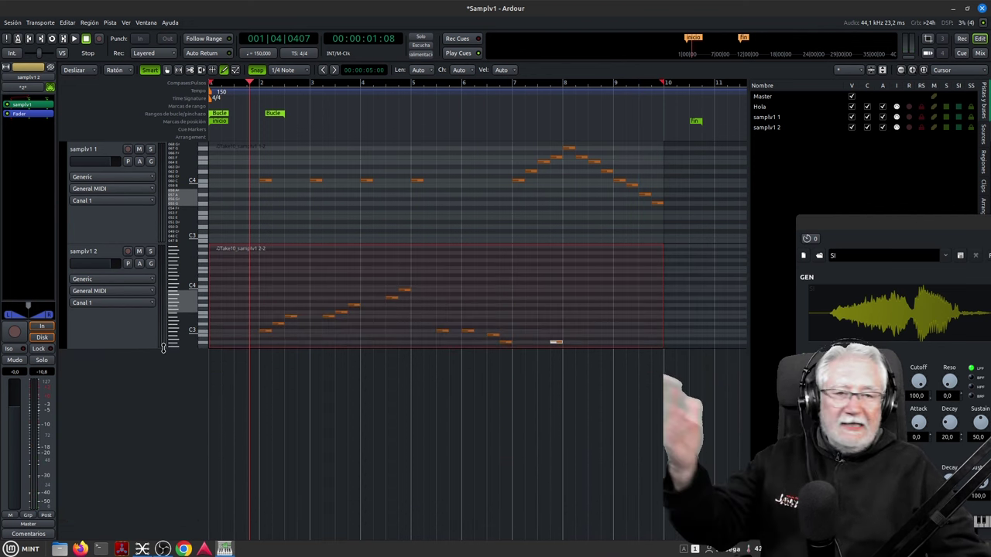
mouse_move(131, 350)
mouse_down()
mouse_move(124, 325)
mouse_move(116, 363)
mouse_up()
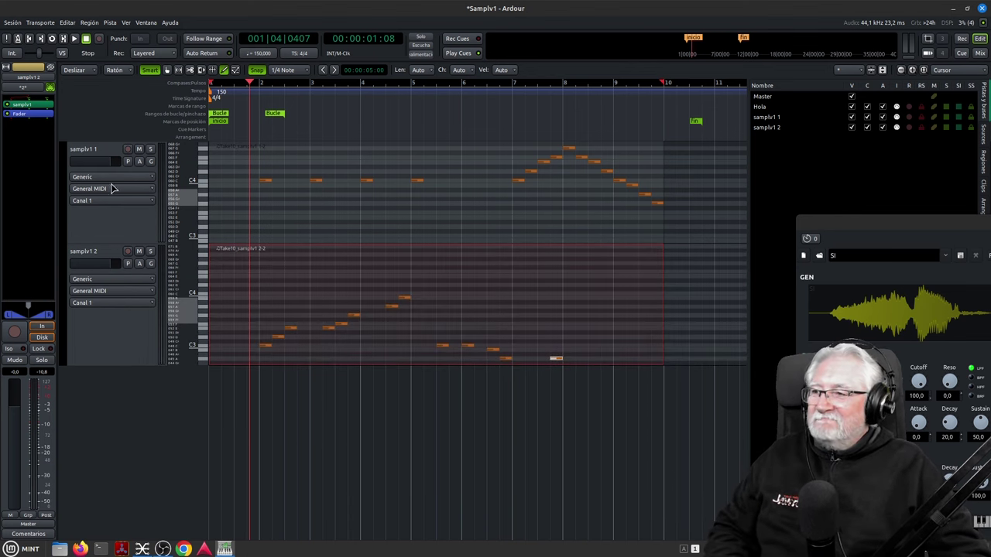
drag(100, 237, 101, 228)
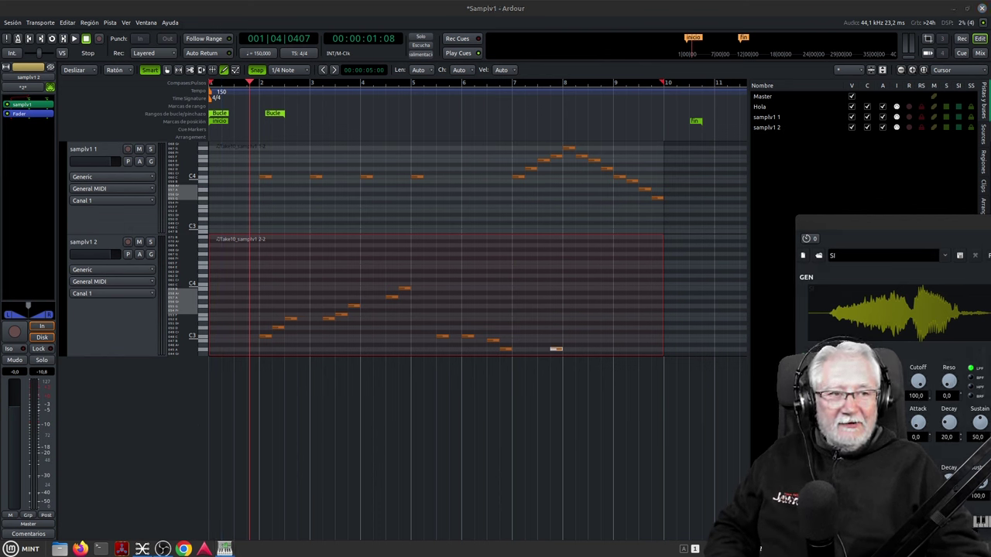
key(ctrl+w)
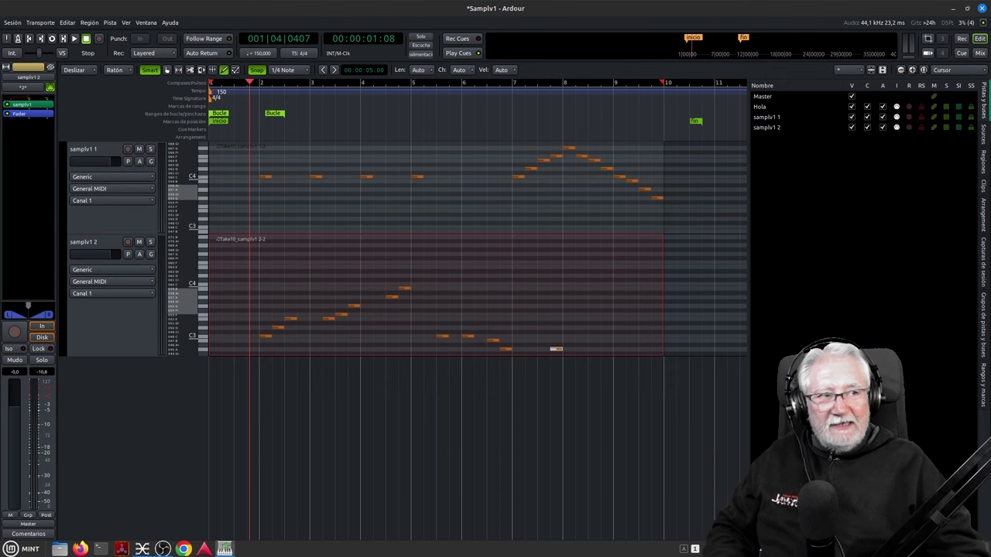
- Add one more MIDI track named samplv1 with the samplv1 instrument and strict I/O, and enlarge it to show its note rows
scroll(698, 376, down, 1)
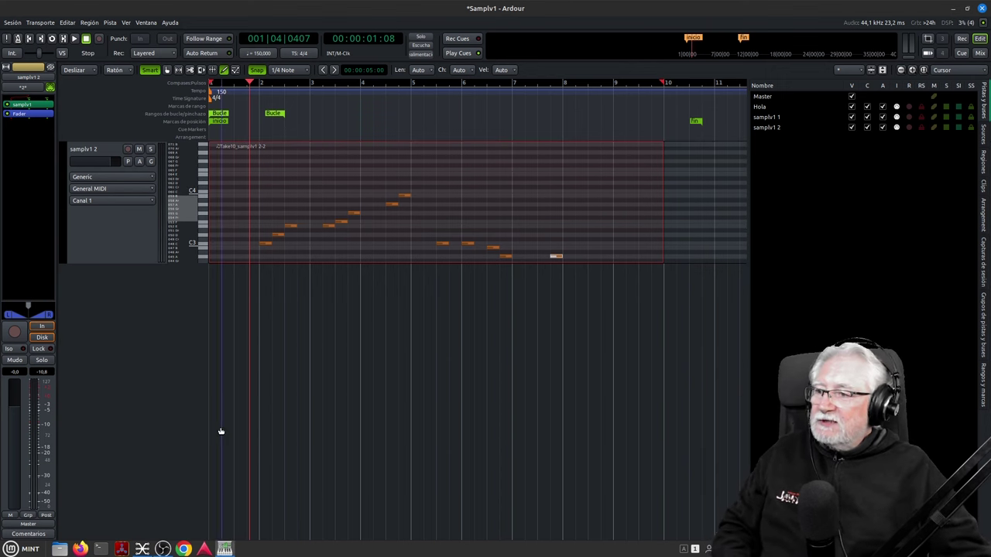
double_click(107, 373)
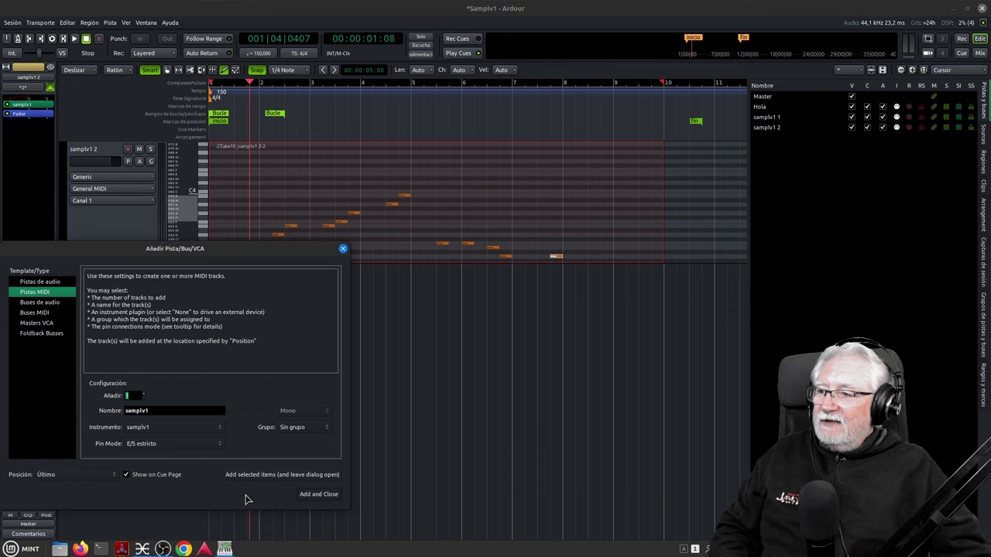
click(326, 497)
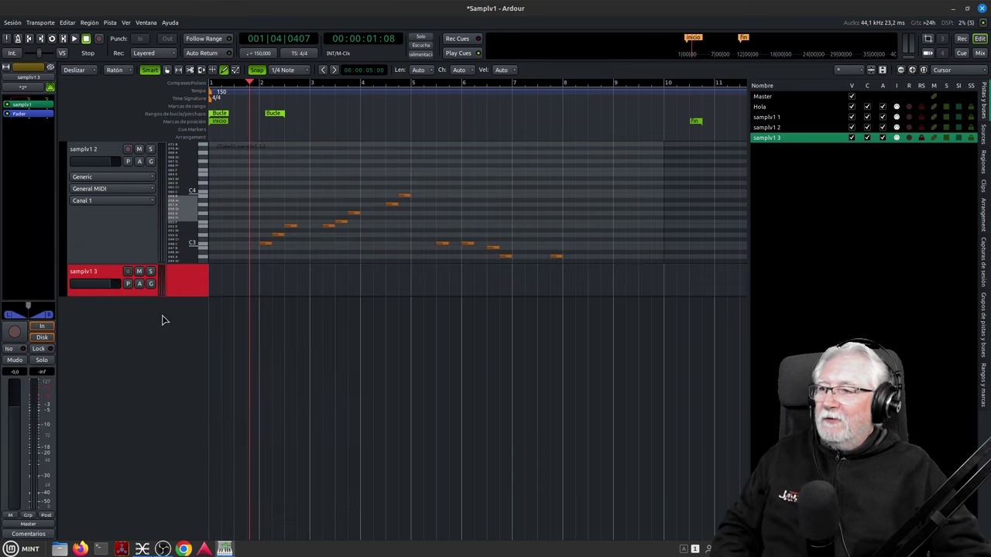
drag(139, 293, 126, 506)
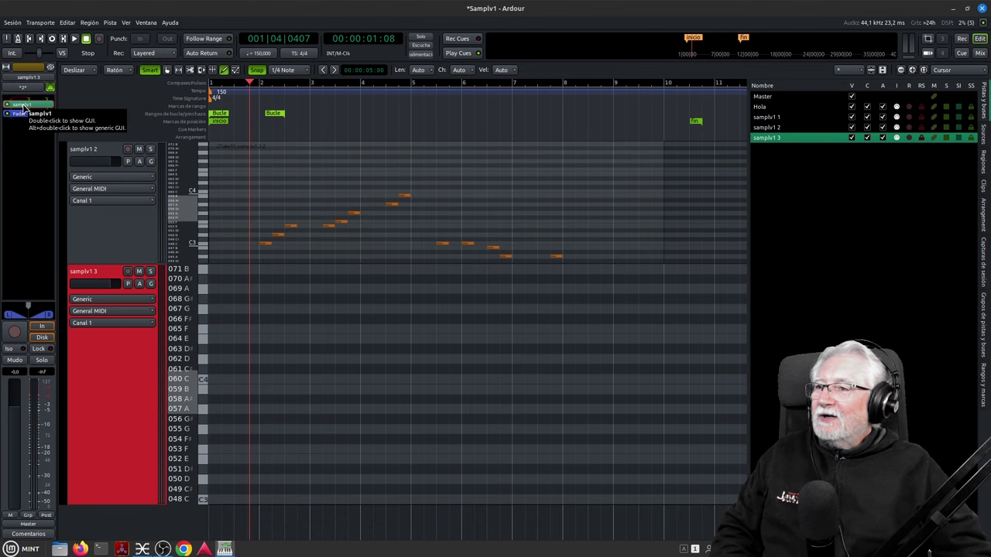
- Load the Bum.wav sample into the samplv1 3 track's sampler
double_click(22, 105)
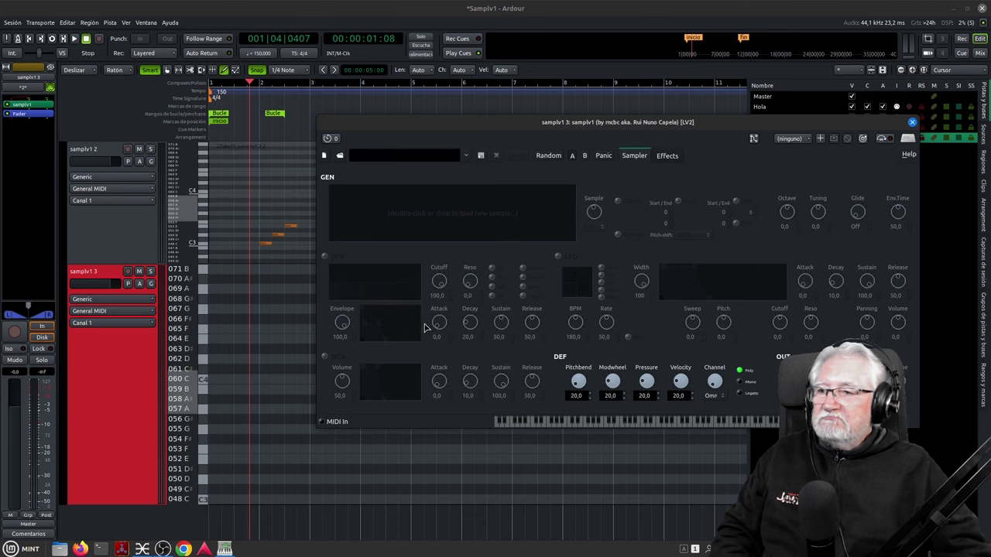
right_click(418, 217)
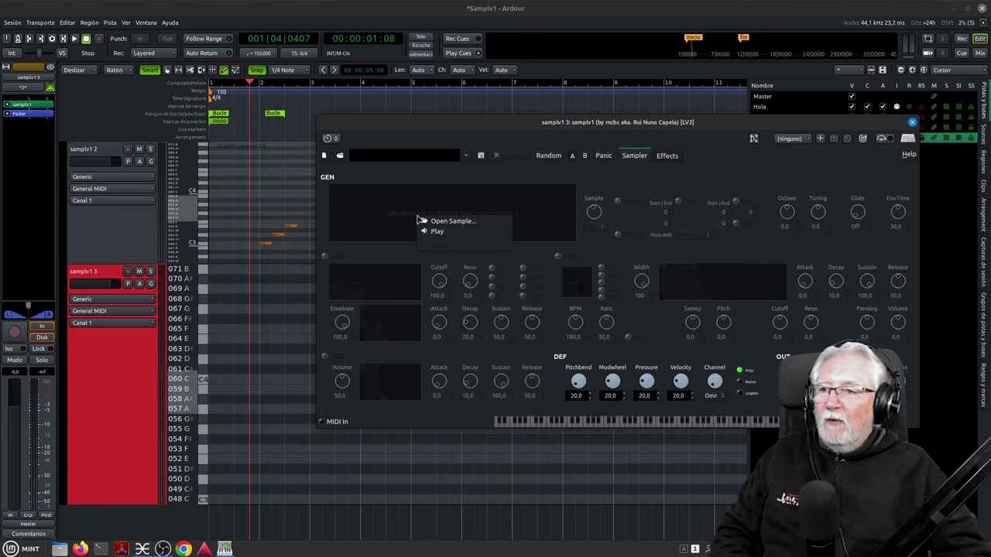
click(449, 222)
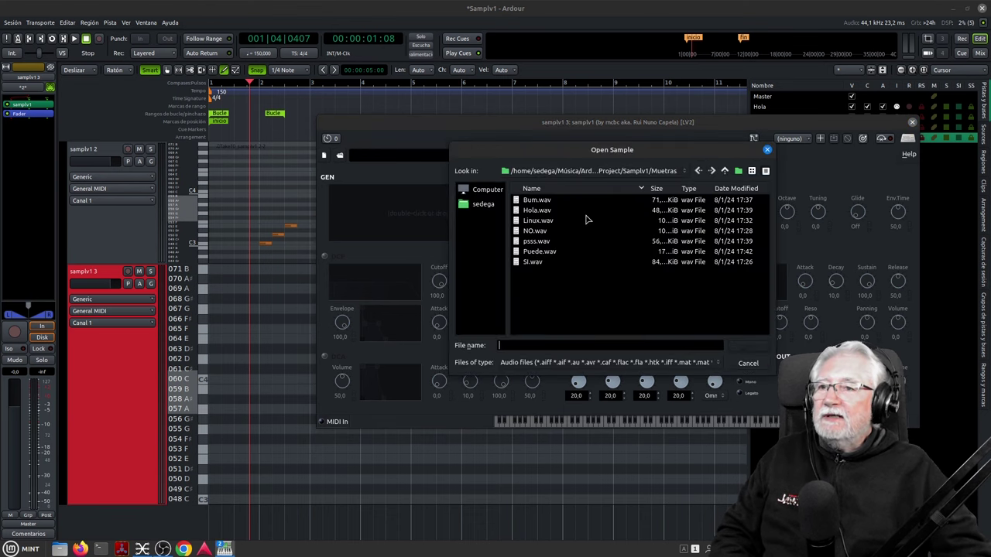
click(537, 200)
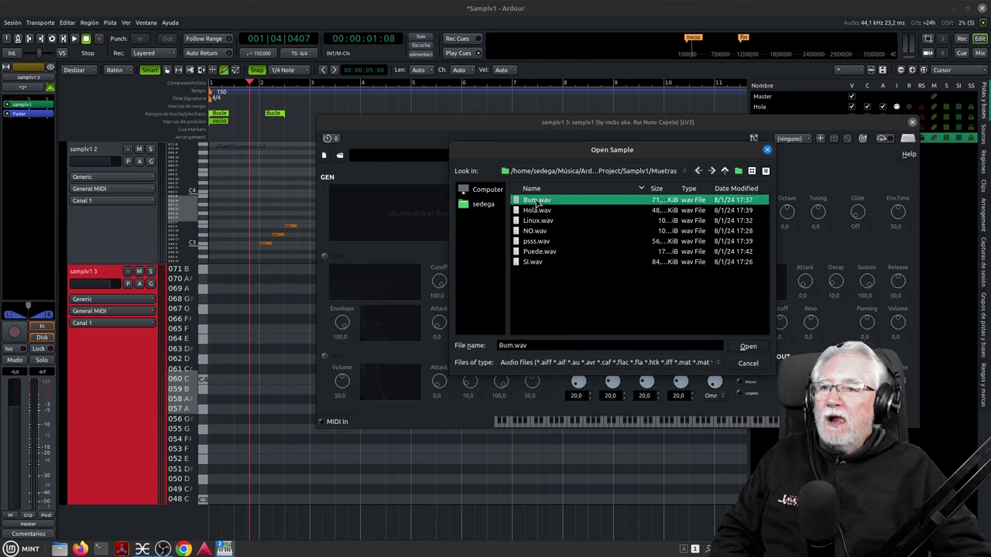
click(749, 346)
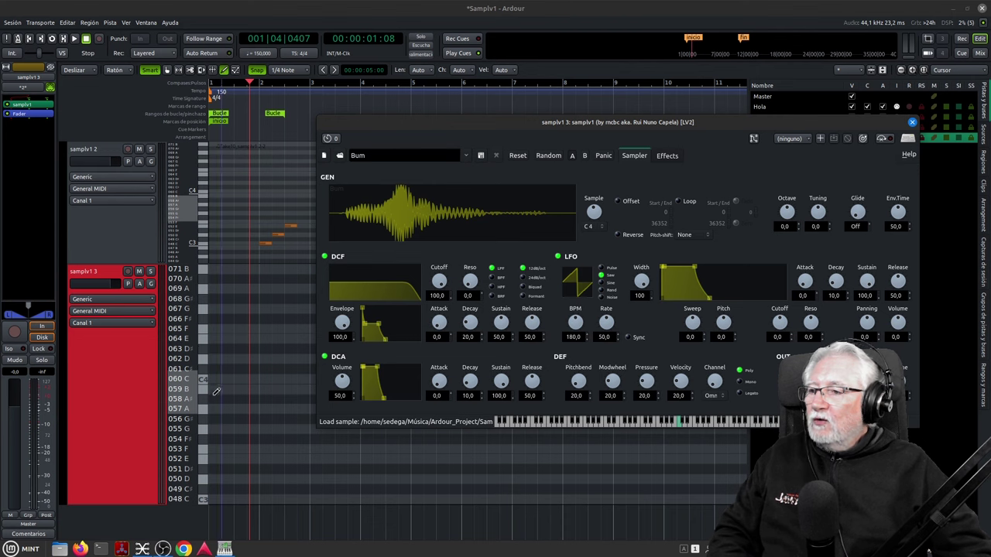
- Audition the loaded sample on the lower piano keys of the samplv1 3 track
scroll(177, 391, down, 5)
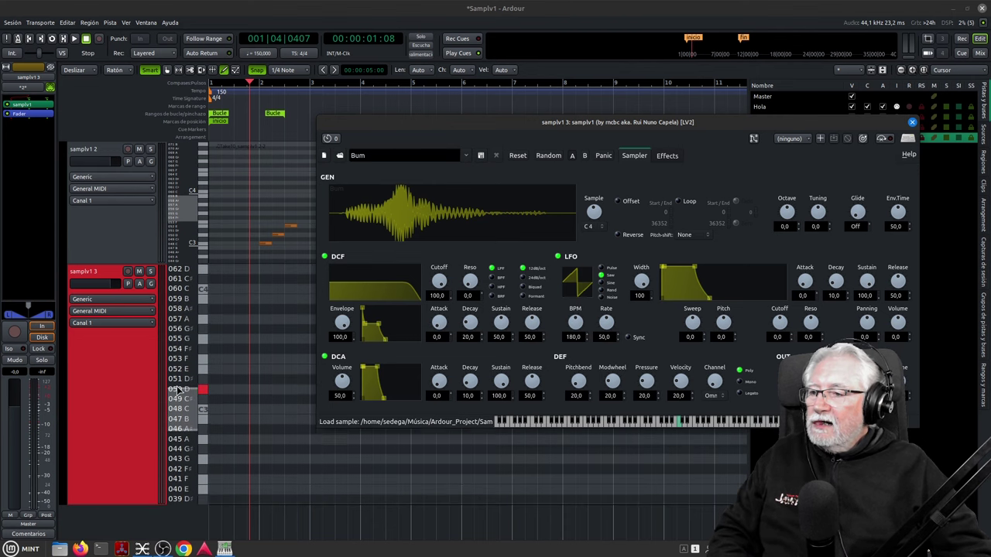
scroll(177, 391, down, 1)
scroll(176, 391, down, 2)
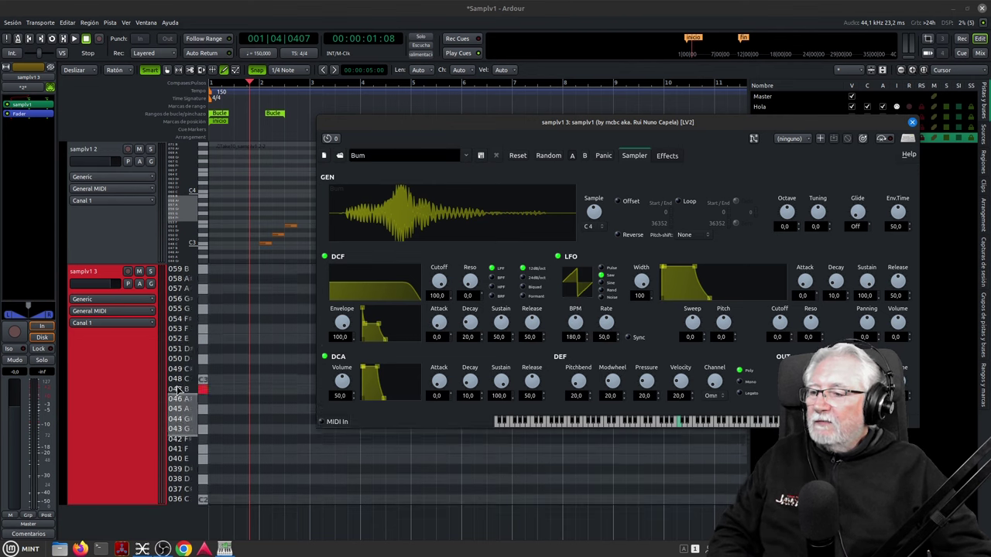
click(201, 374)
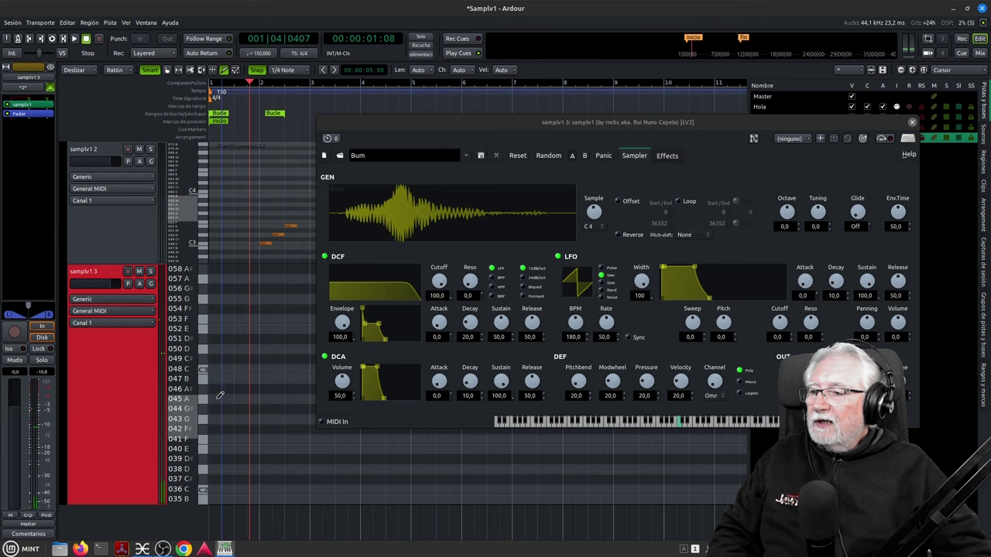
- Create an empty MIDI region on samplv1 3 from bar 1 to the end of bar 9, and draw a long A3 note from bar 1 on samplv1 2
drag(775, 120, 990, 169)
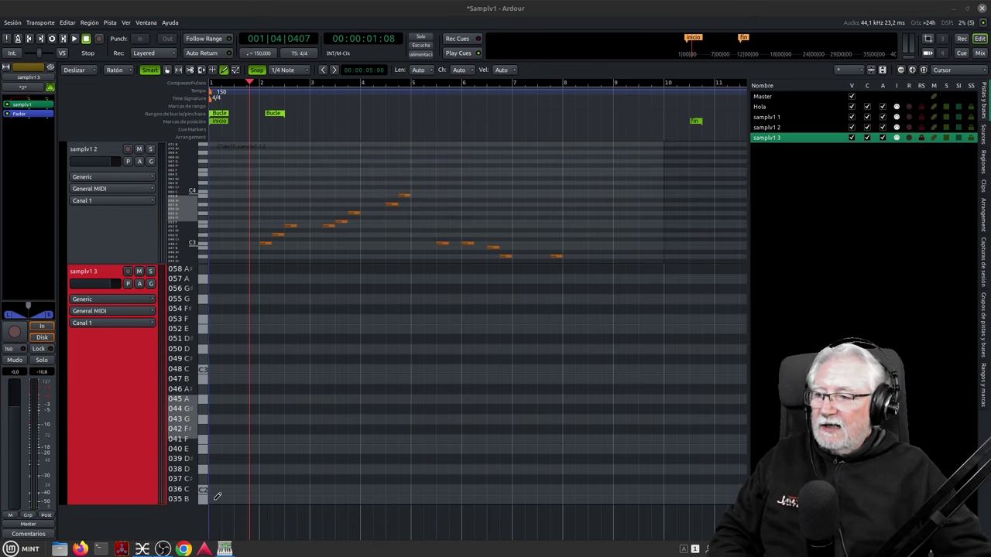
drag(215, 499, 668, 486)
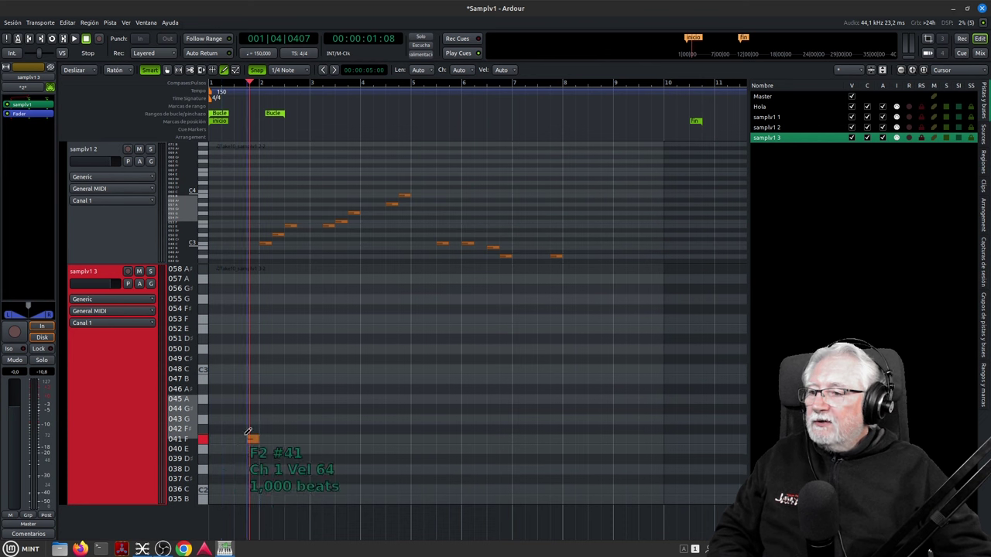
drag(229, 205, 288, 333)
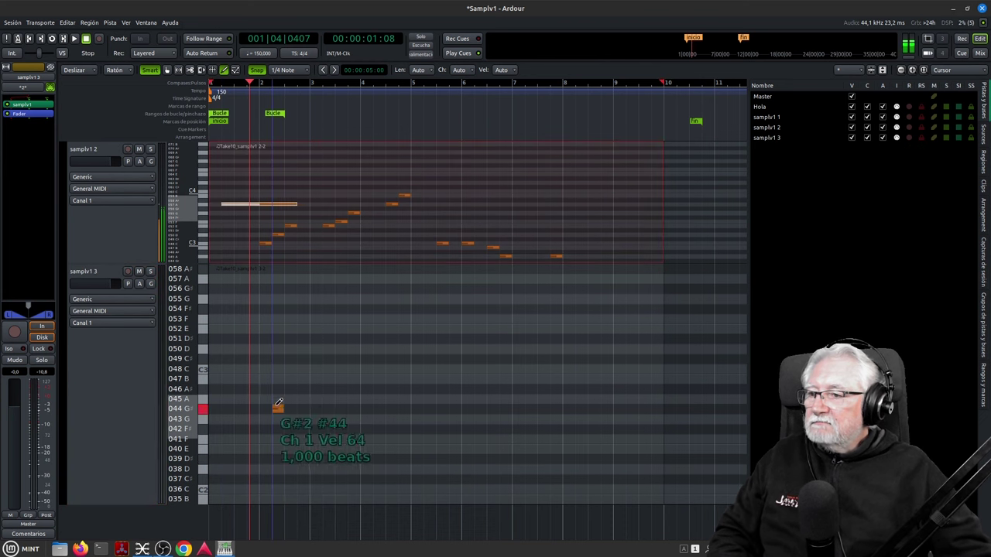
click(254, 489)
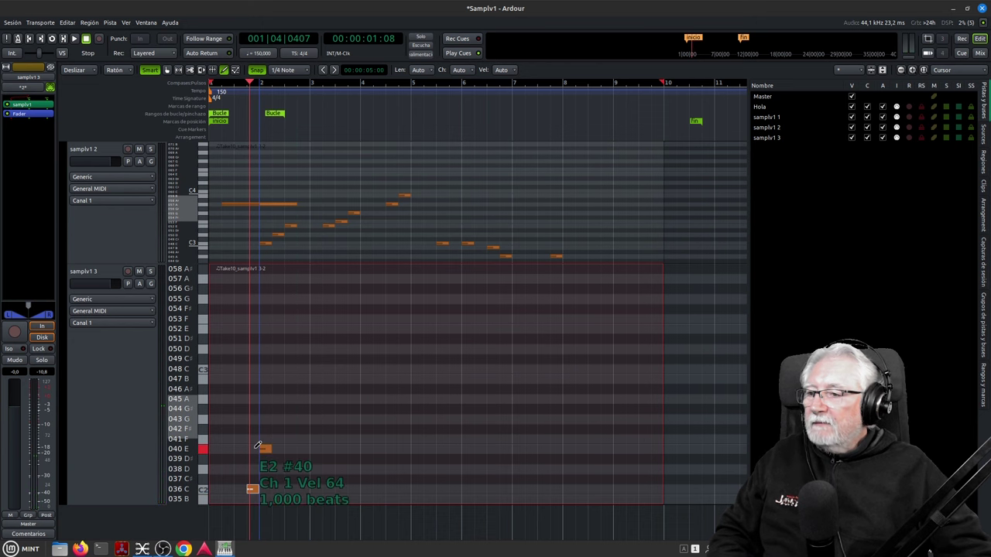
right_click(252, 490)
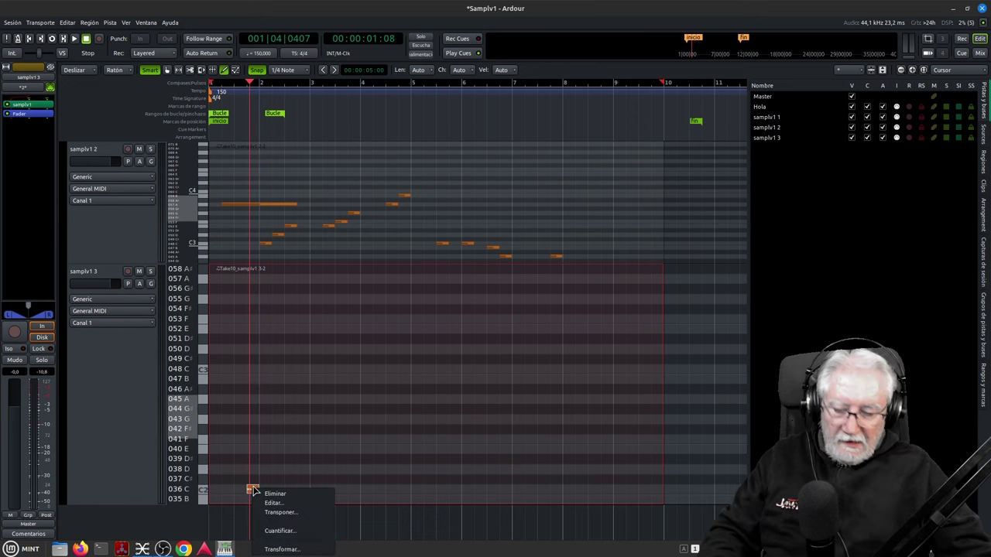
click(270, 492)
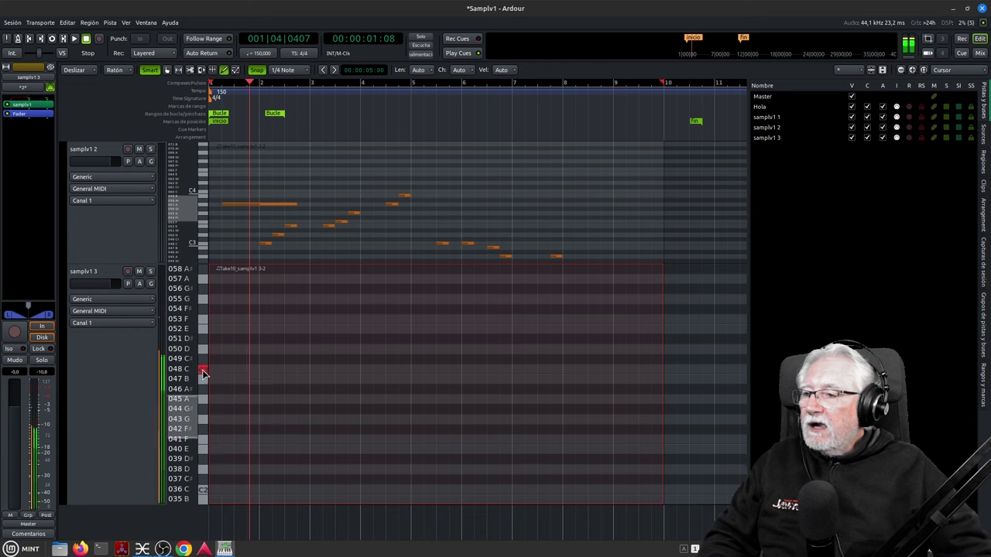
- On samplv1 3, draw nine consecutive one-beat B2 notes from bar 2 beat 2, followed by descending A2, G2 and F2 notes
click(278, 377)
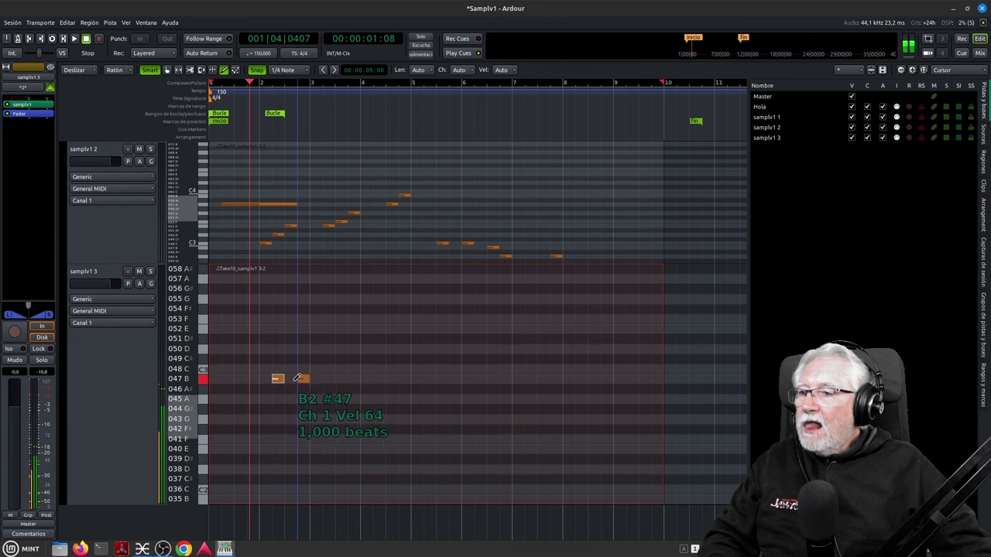
click(291, 379)
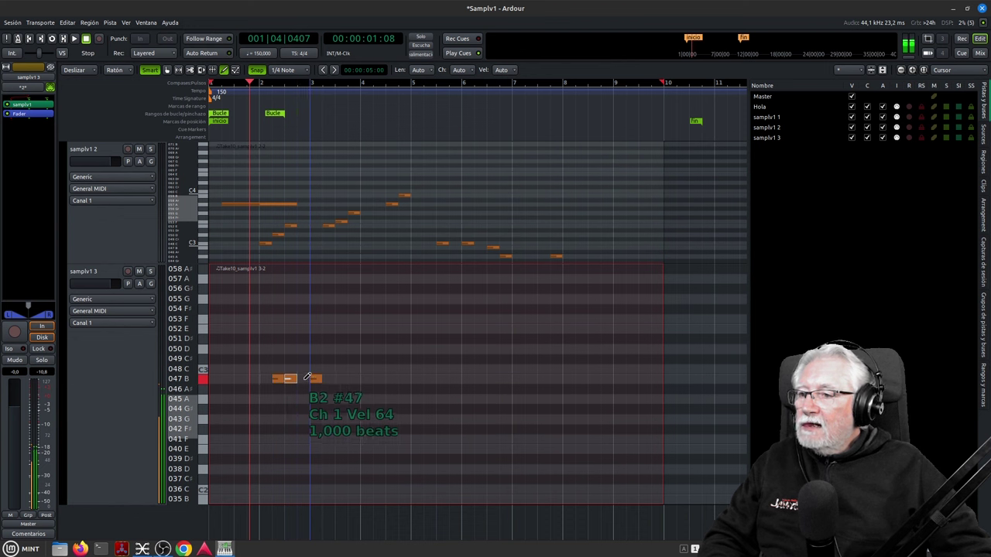
click(304, 379)
click(315, 380)
click(329, 379)
click(340, 378)
click(353, 378)
click(365, 378)
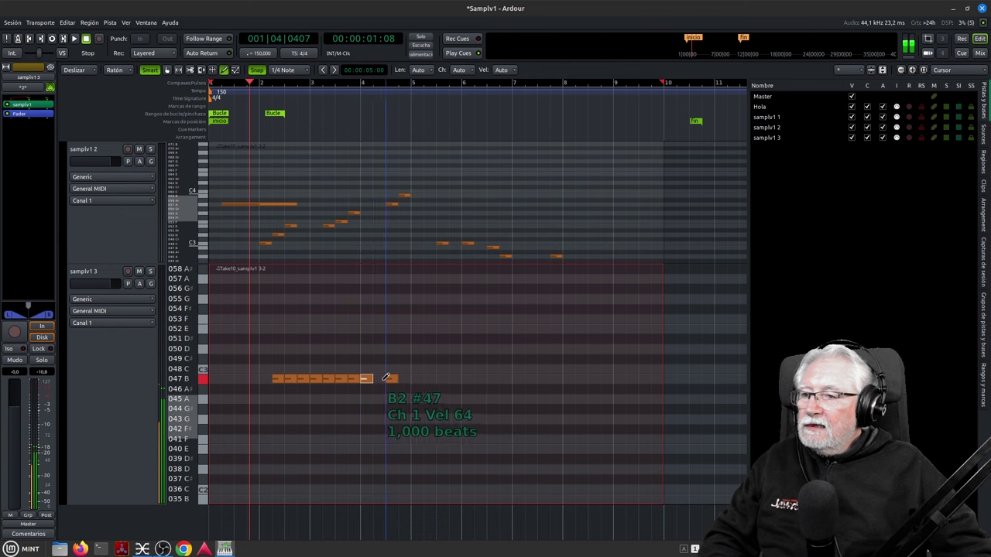
click(378, 378)
click(393, 399)
click(404, 418)
click(417, 438)
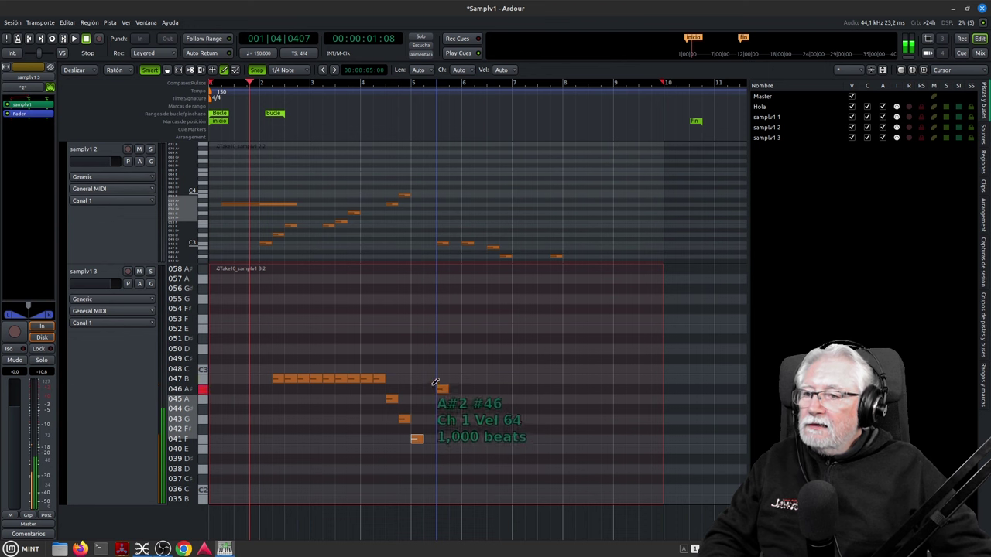
- Draw B2 notes on samplv1 3 at bar 5 beats 2 and 4, all of bar 6, and bar 7 beats 2–3, and reduce the track's height
click(429, 378)
click(455, 379)
click(468, 378)
click(480, 378)
click(492, 379)
click(504, 378)
click(531, 378)
click(543, 378)
drag(126, 499, 163, 358)
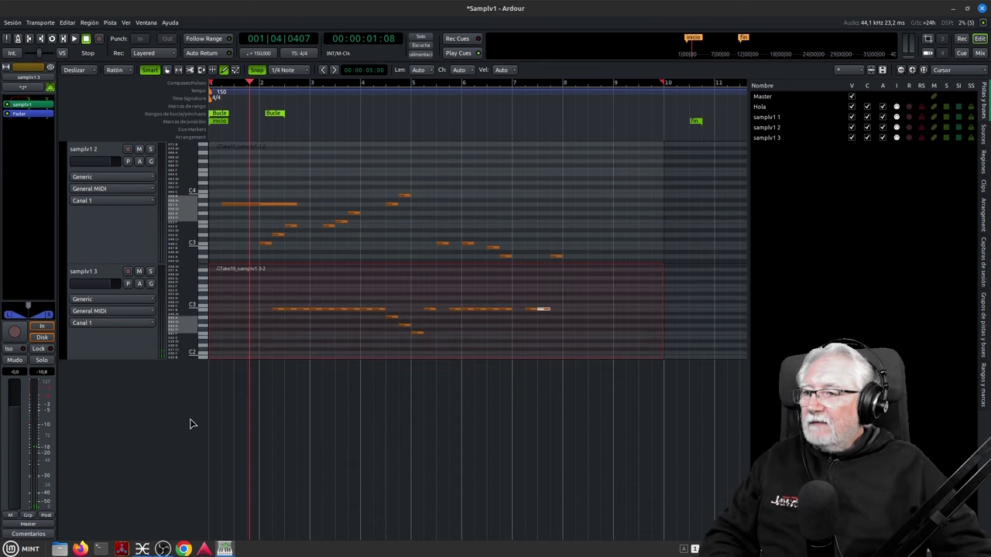
- Add another MIDI track named samplv1 with the samplv1 instrument and strict I/O, and enlarge it to show its note rows
double_click(110, 405)
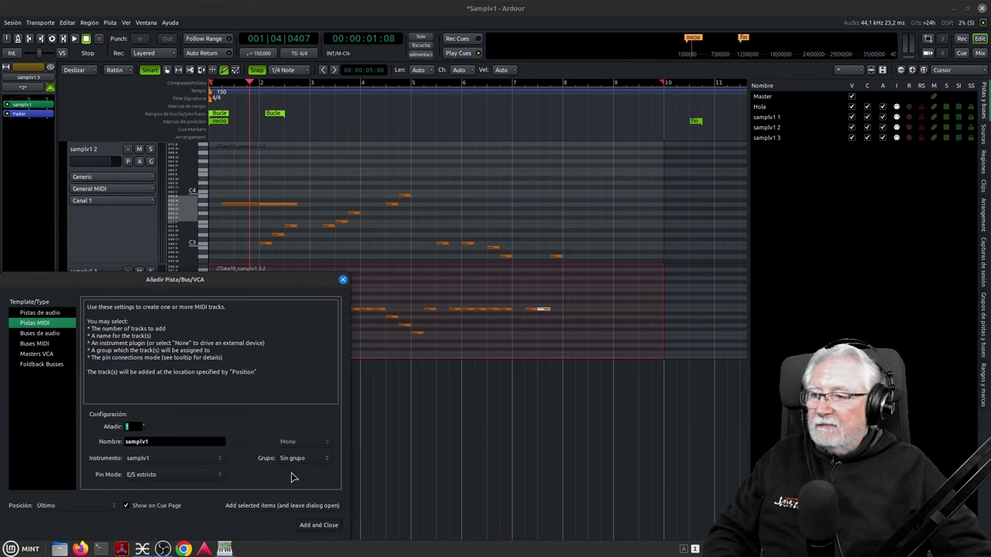
click(319, 525)
drag(99, 394, 90, 512)
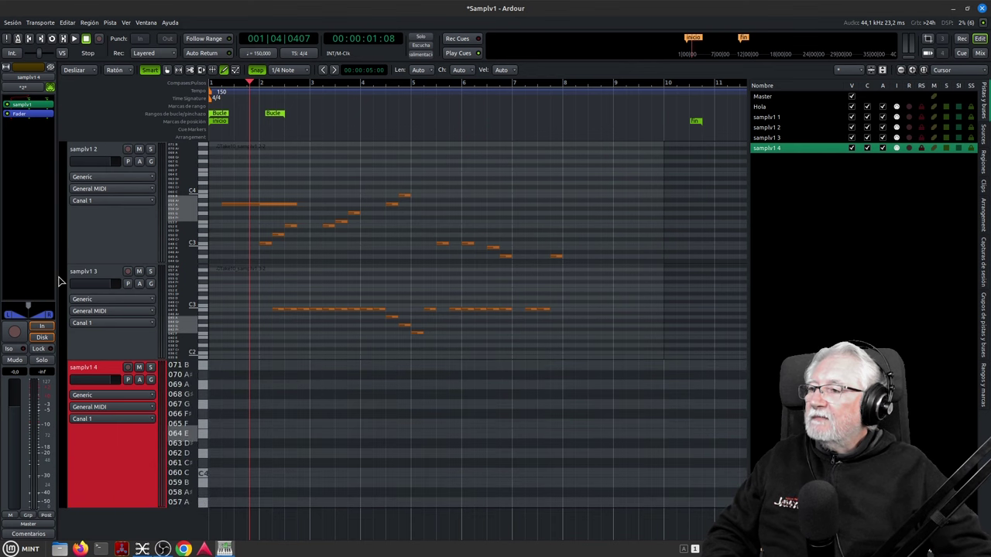
- Load the Puede.wav sample into the samplv1 4 track's sampler and close its window
double_click(30, 108)
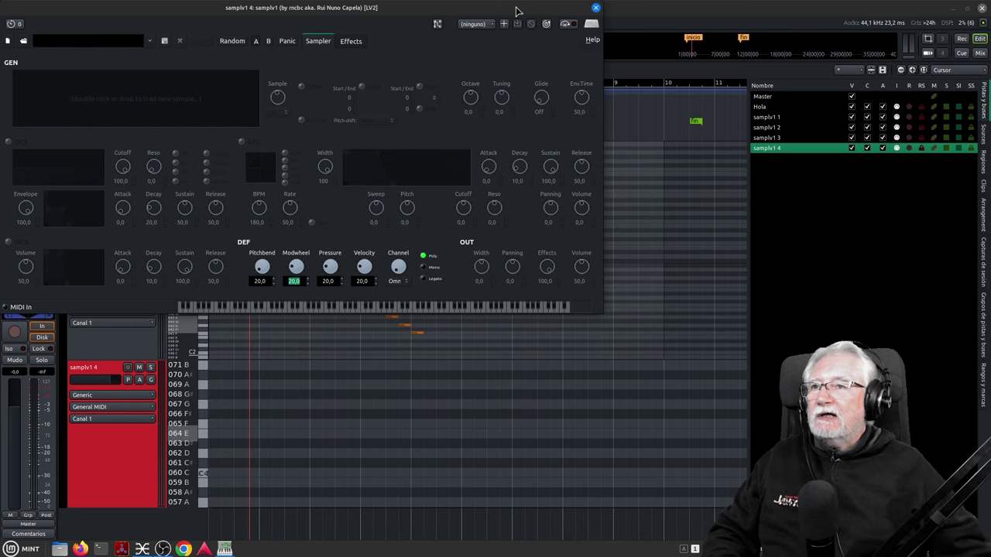
drag(492, 13, 794, 171)
right_click(458, 263)
click(486, 263)
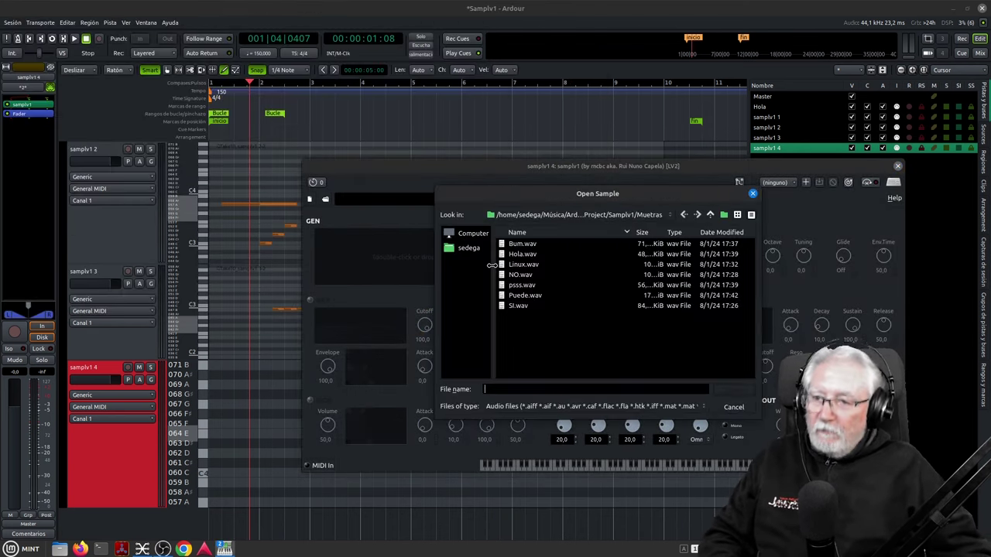
click(526, 297)
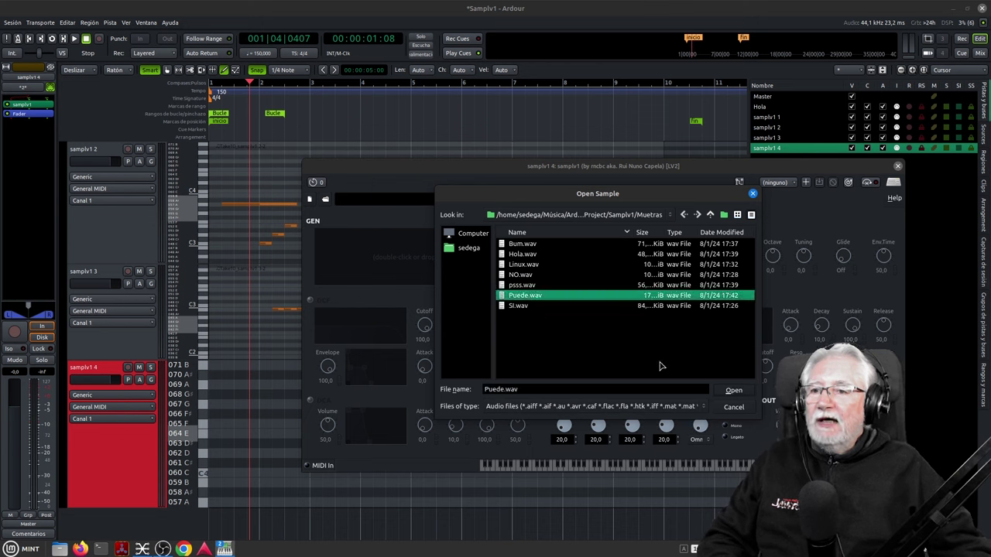
click(735, 391)
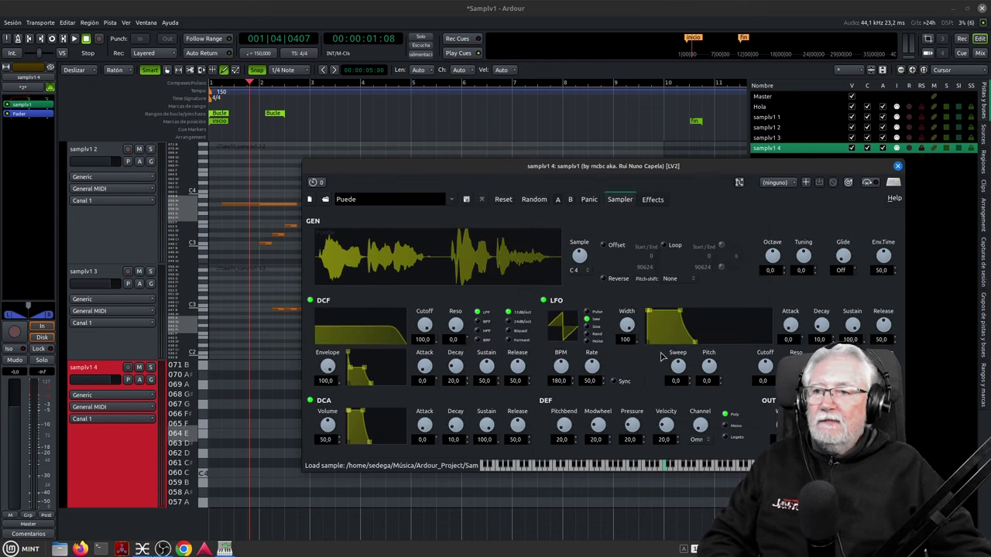
click(897, 167)
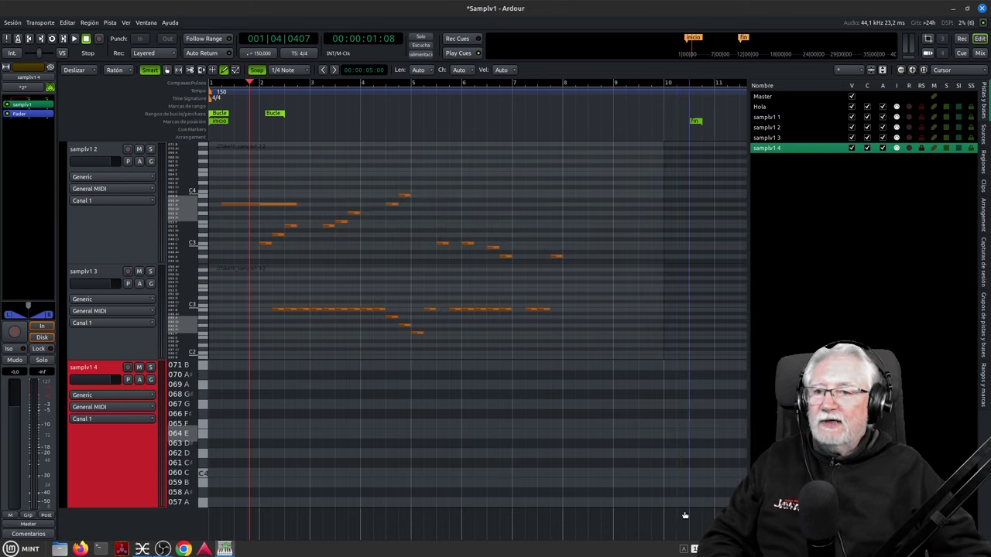
- Create an empty MIDI region on samplv1 4 from bar 10 to bar 11 beat 3, and extend the loop range to its end
drag(666, 500, 741, 500)
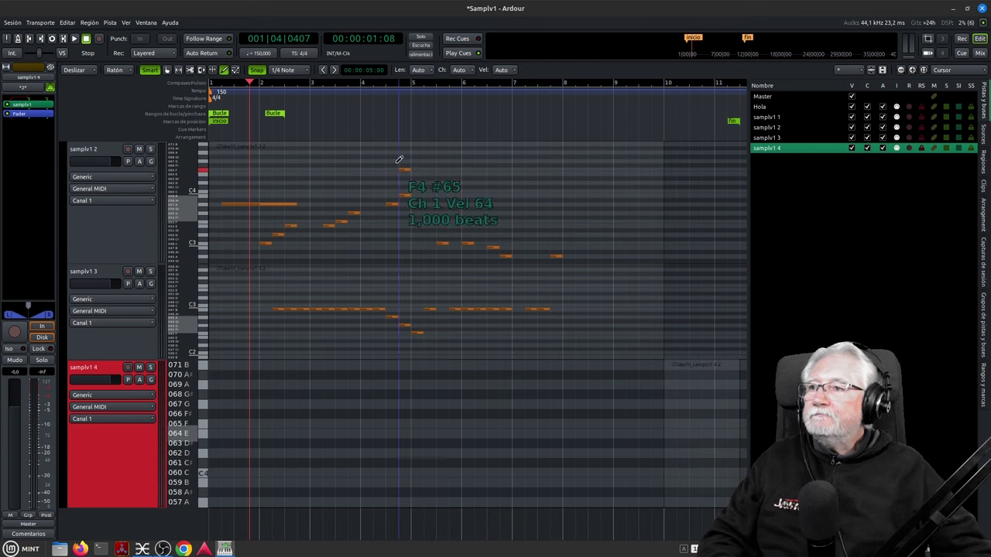
drag(273, 114, 730, 114)
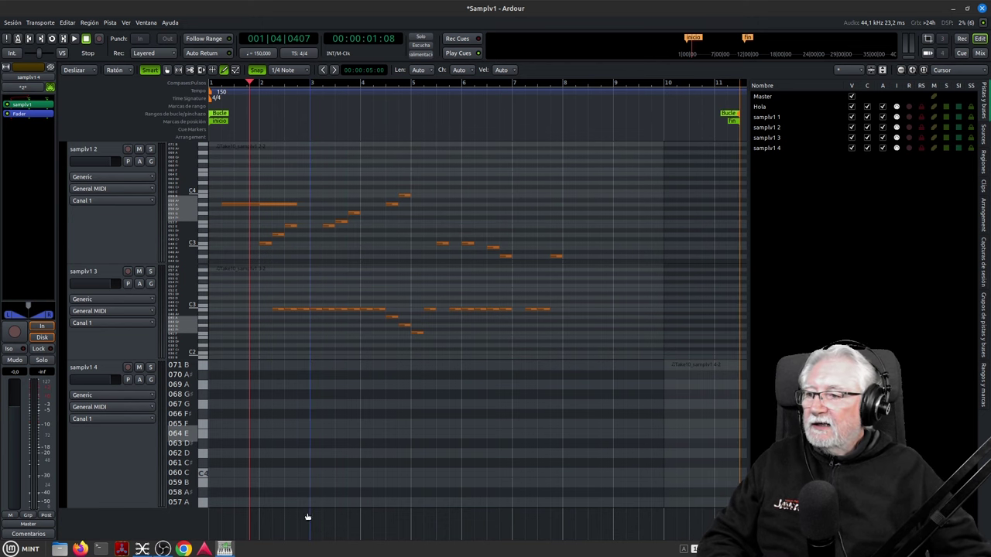
- Draw descending one-beat B3, A3 and G3 notes from bar 10 on samplv1 4, ending with a C3 note stretched to the region's end
scroll(176, 439, down, 5)
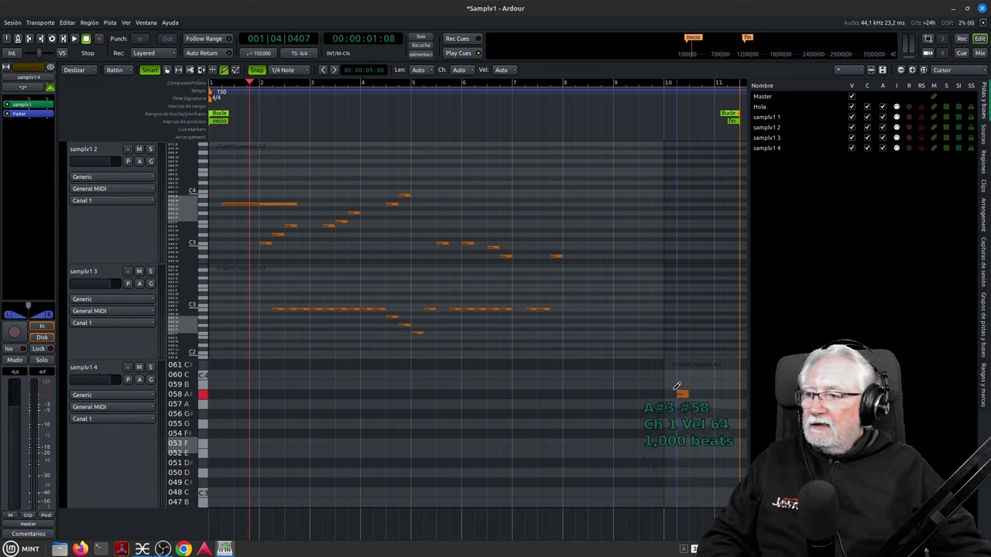
click(674, 383)
click(681, 403)
click(694, 422)
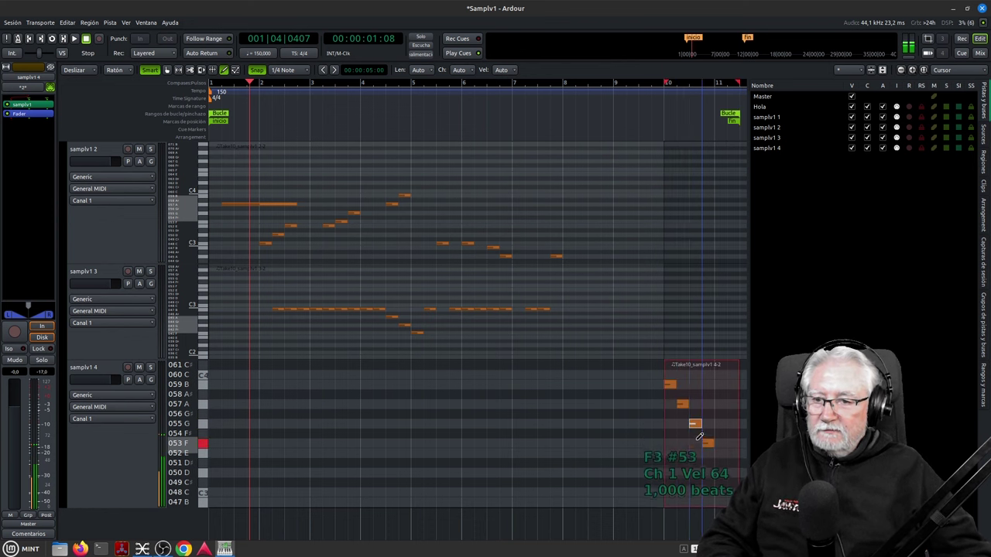
click(708, 491)
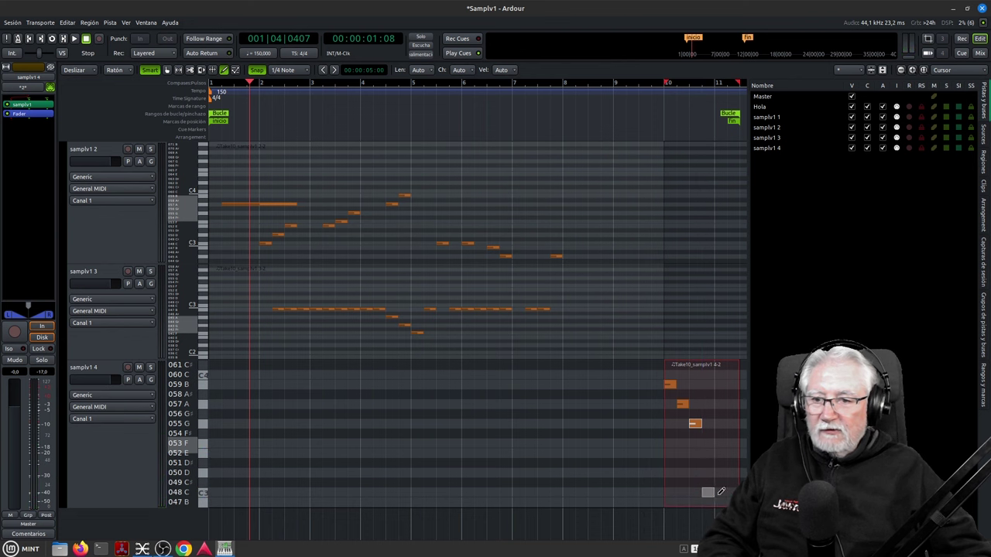
drag(708, 492, 727, 493)
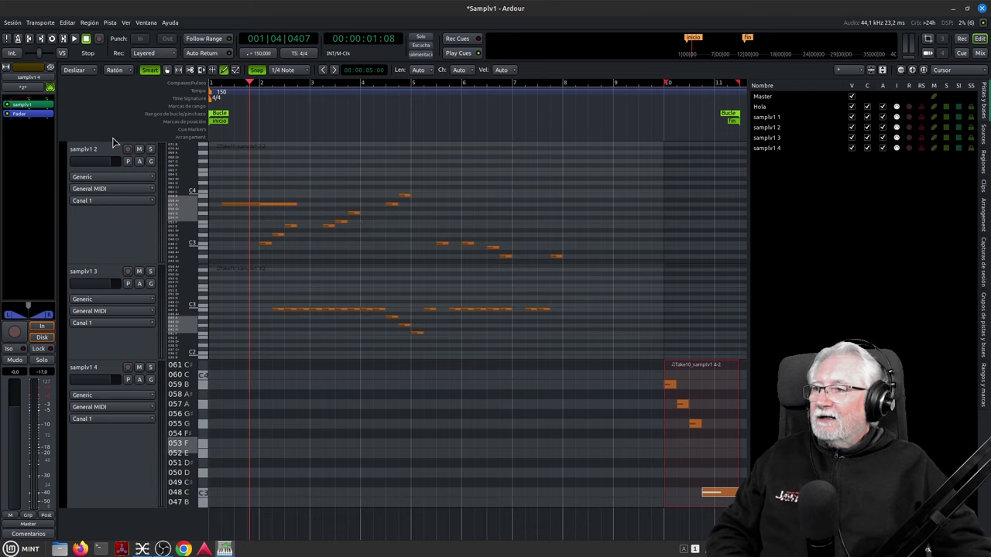
- Reduce the heights of the four samplv1 tracks so that every track of the session fits in the editor
scroll(329, 348, up, 5)
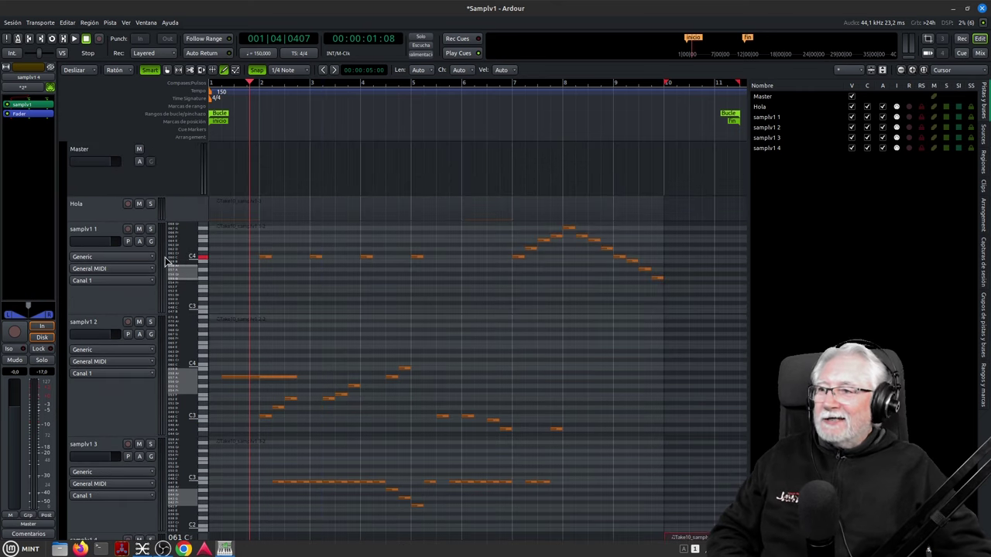
drag(121, 312, 121, 275)
drag(111, 395, 108, 349)
drag(107, 445, 108, 414)
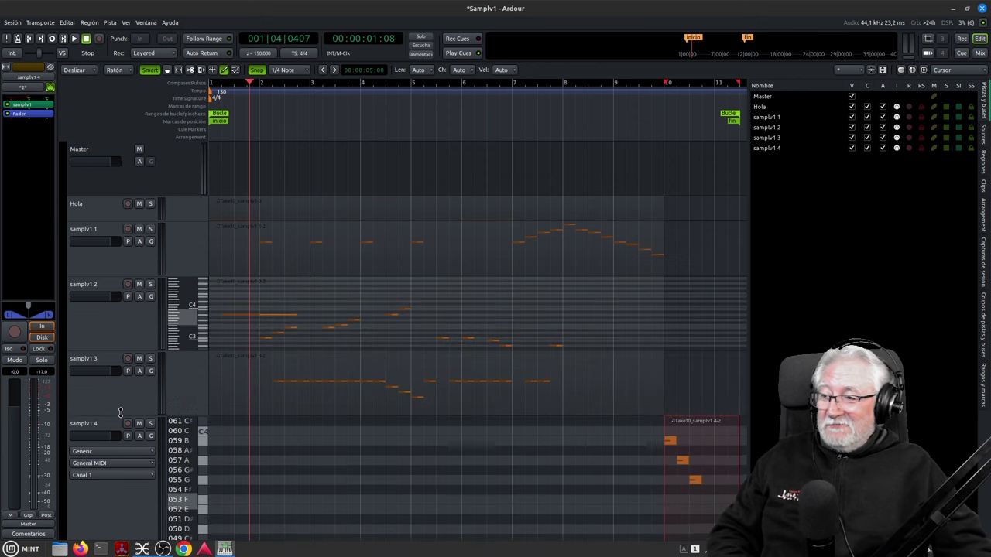
scroll(97, 518, down, 2)
drag(120, 482, 131, 421)
scroll(132, 421, up, 2)
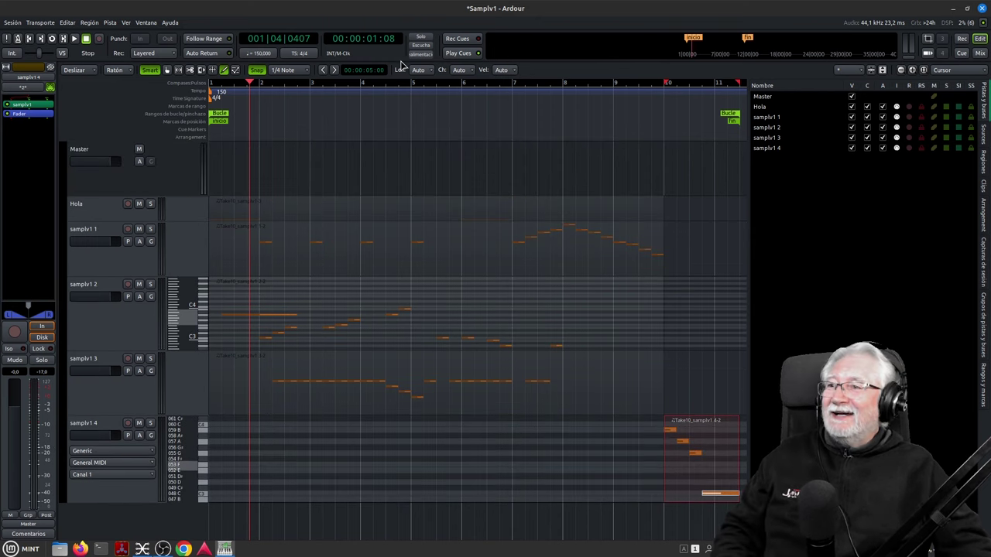
- Play the whole sequence with looping on to hear all the sample tracks together, and end the looped playback
click(52, 40)
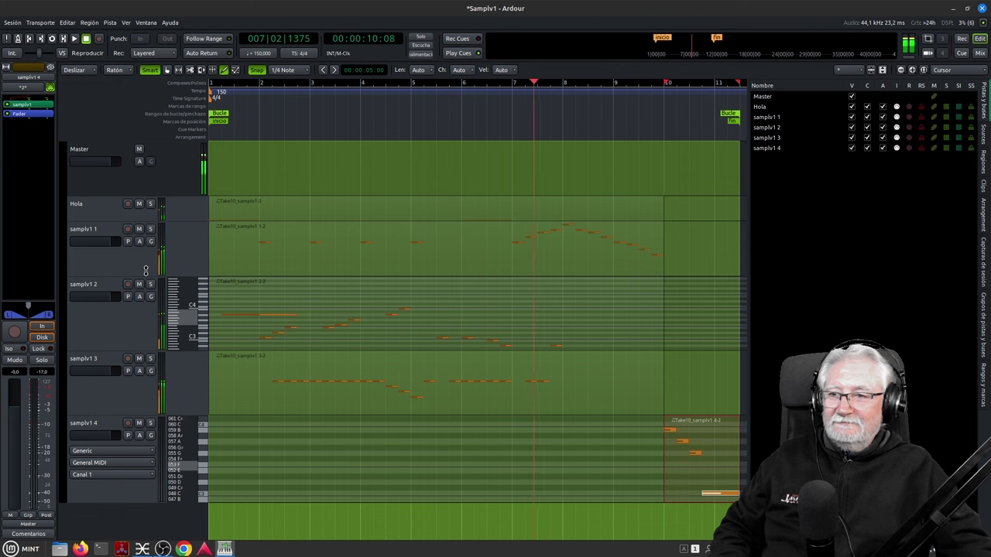
click(89, 39)
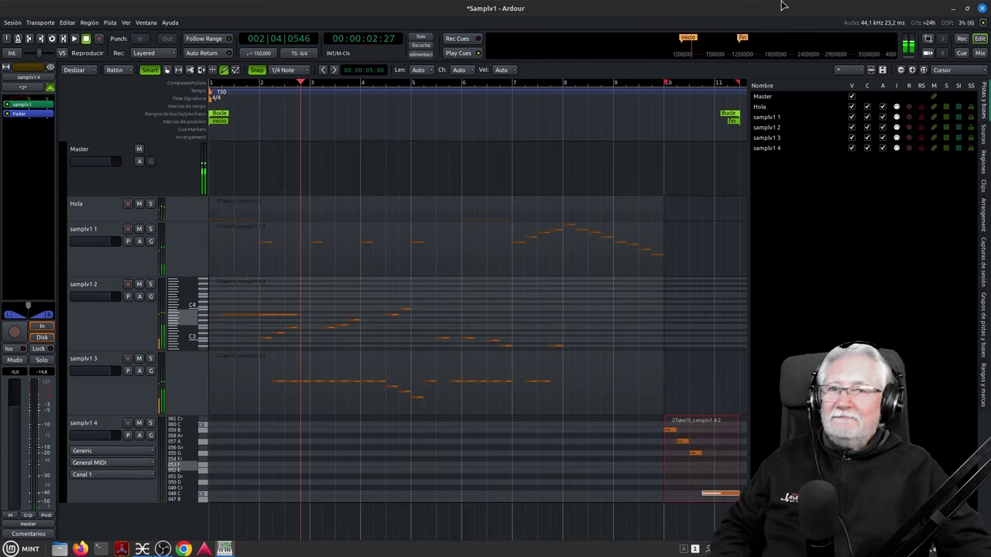